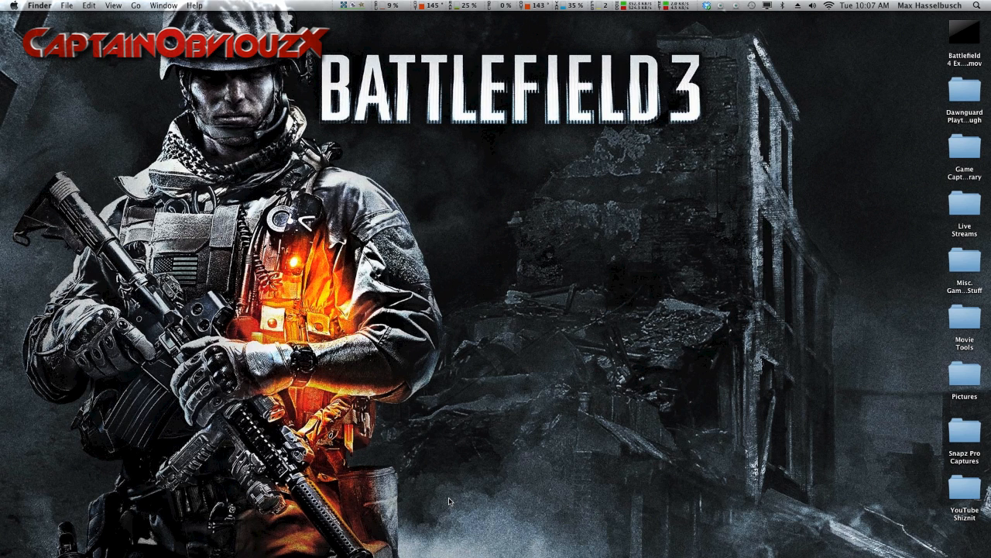
Step: Bring up Game Capture HD and review the capture, picture and audio settings of the Elgato device
left_click_drag(990, 132, 330, 110)
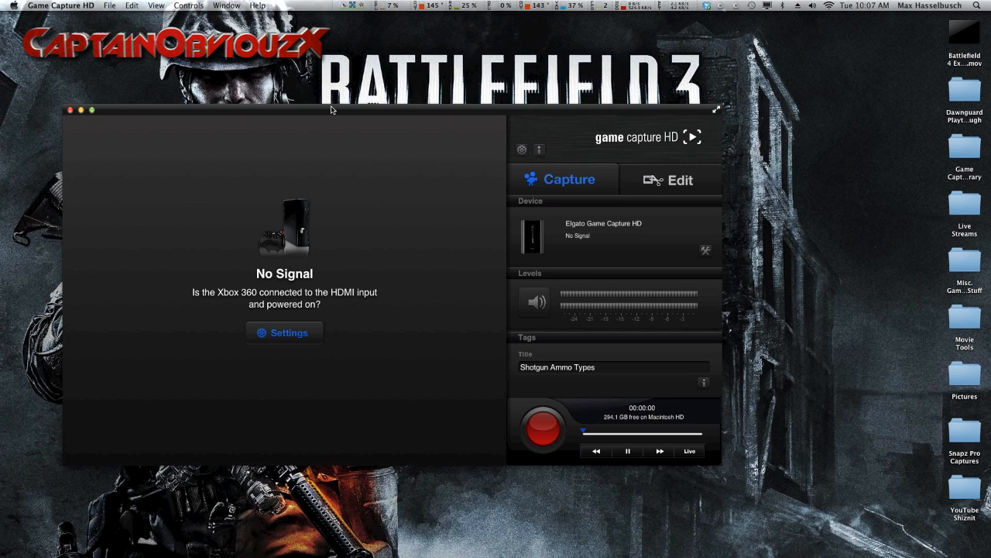
left_click(706, 251)
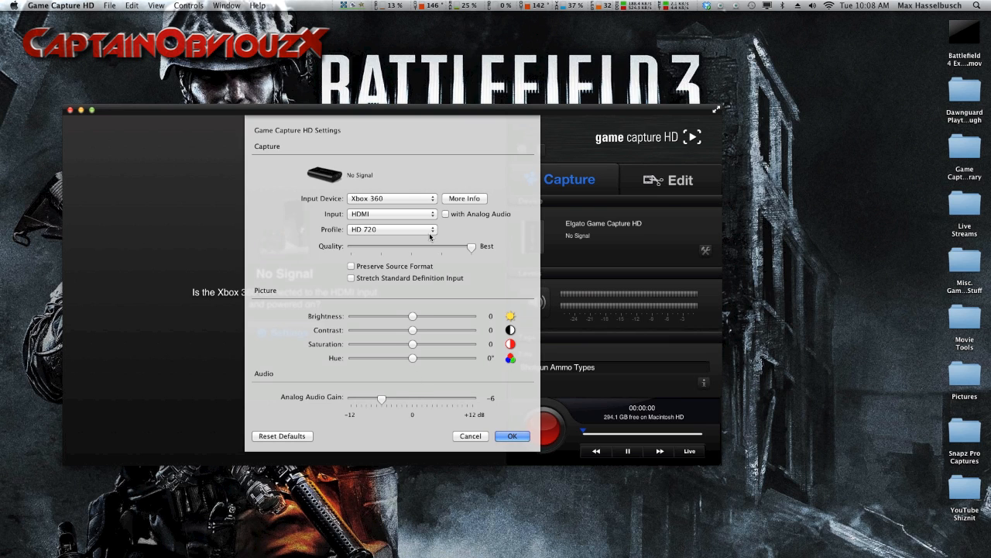
left_click(503, 439)
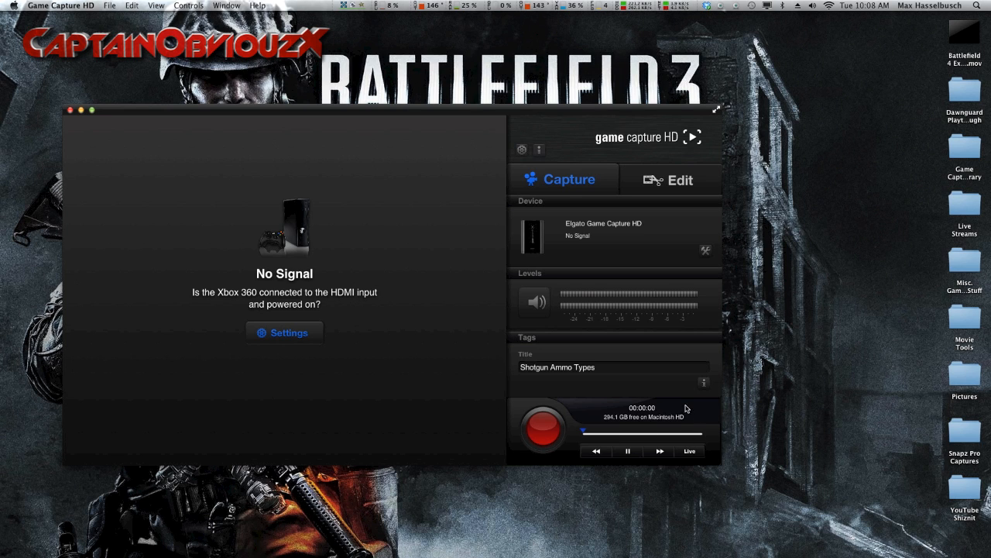
Step: Look over the editing view's library and sharing destinations in Game Capture HD, and minimise its window
left_click(659, 180)
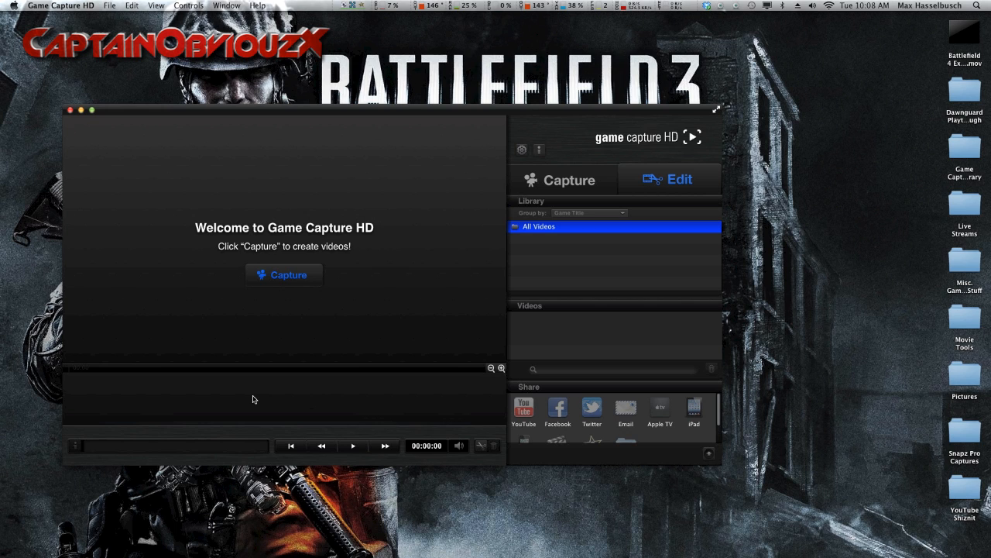
scroll(612, 415, "down", 3)
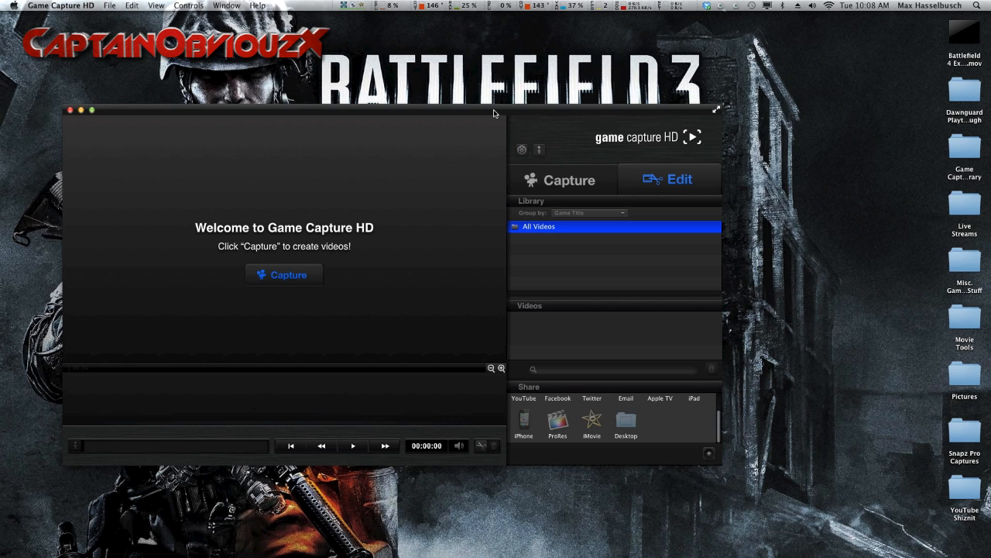
left_click(81, 112)
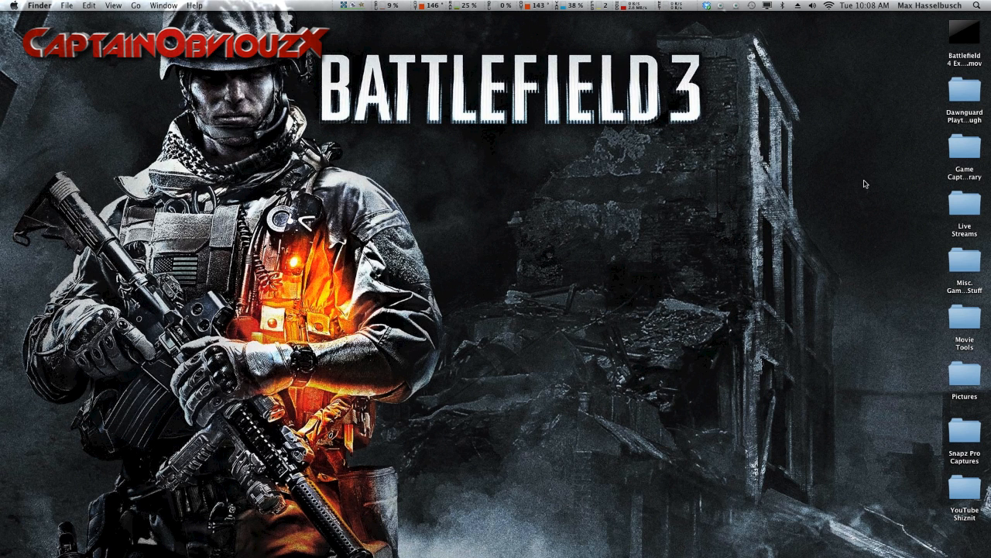
Step: Open the Game Capture HD Library folder on the desktop and move its Flashback Recording Buffer.noindex folder to the Trash
left_click(959, 150)
double_click(959, 150)
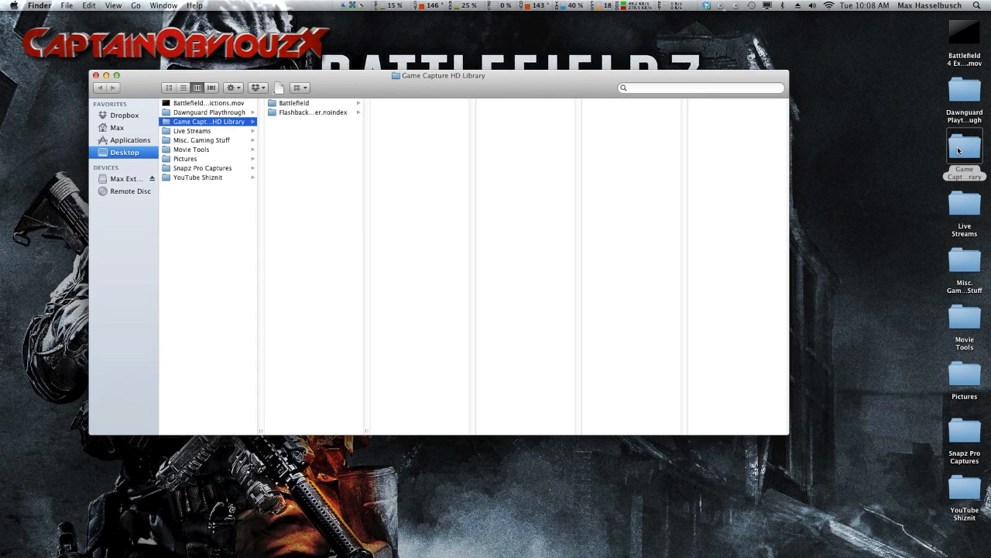
left_click_drag(340, 91, 355, 105)
left_click(331, 129)
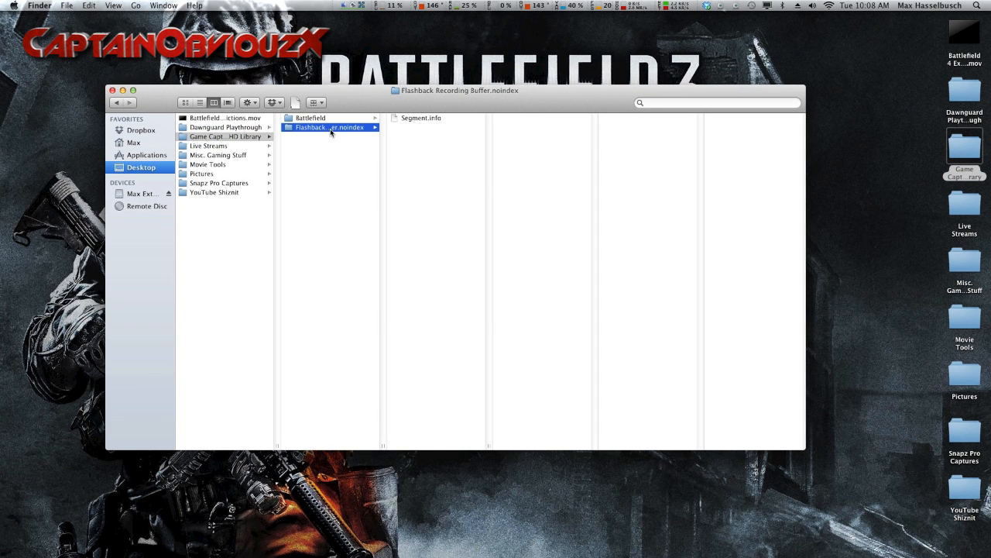
right_click(331, 129)
left_click(350, 132)
right_click(350, 129)
left_click(357, 153)
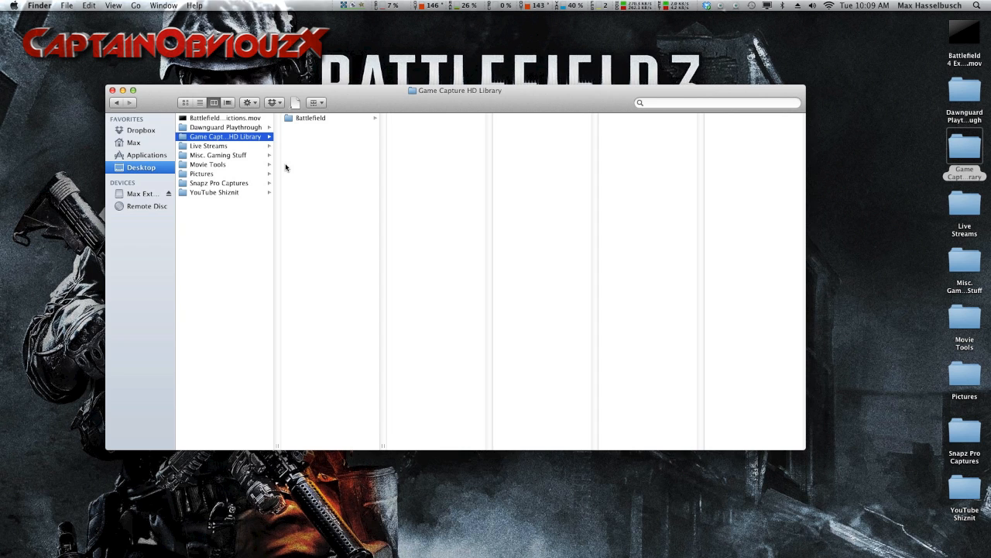
Step: Browse the Battlefield folder's subfolders for class setups, regular gameplays and The Armory weapon gameplay
left_click(310, 117)
left_click_drag(440, 92, 424, 86)
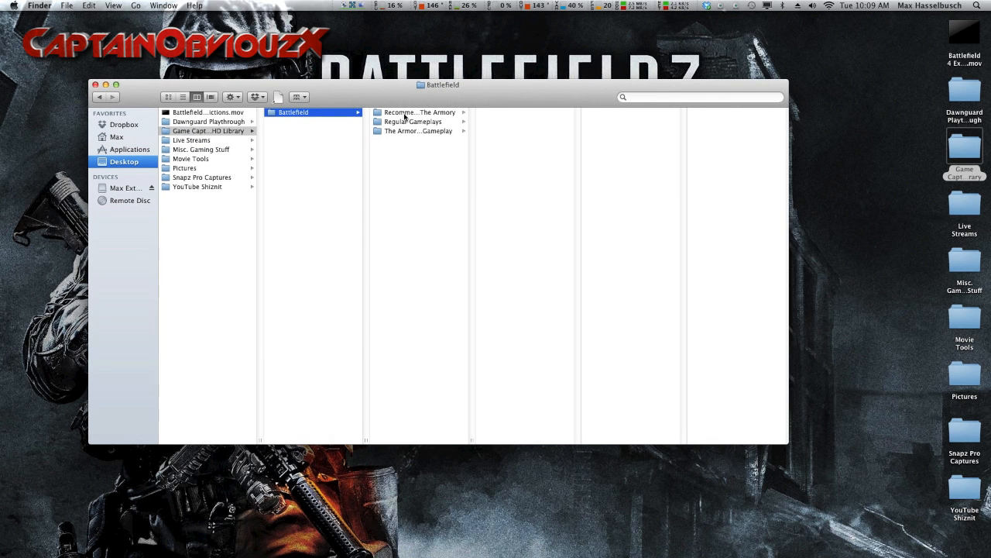
left_click(401, 115)
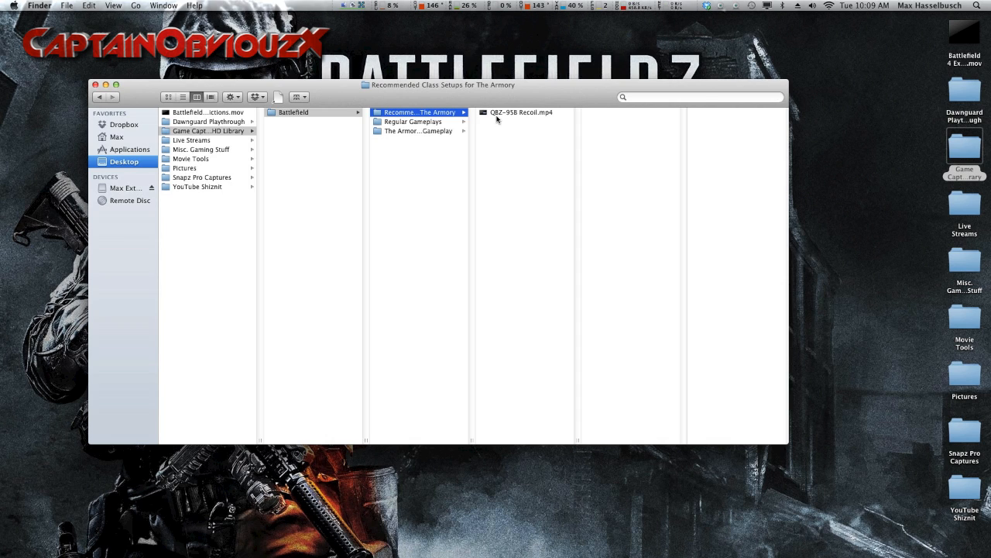
left_click(415, 124)
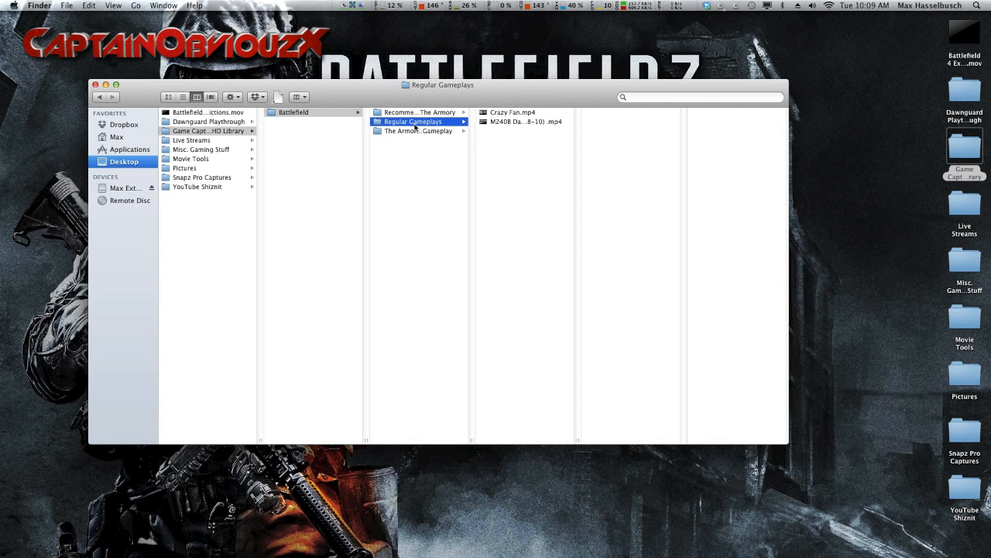
left_click(411, 131)
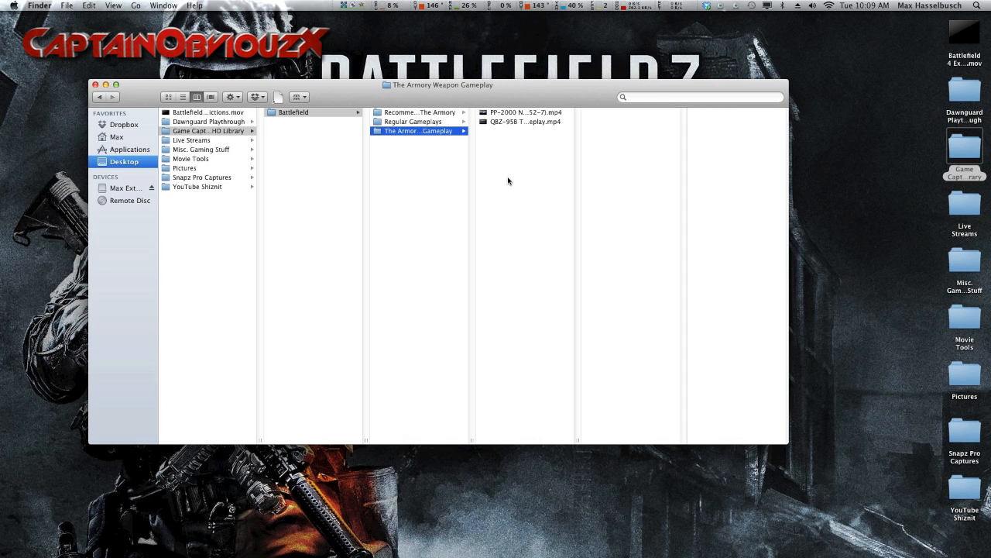
Step: Open Video Recordings in the Dawnguard Playthrough folder and preview each recording from Part 4 back to Part 1
left_click(224, 121)
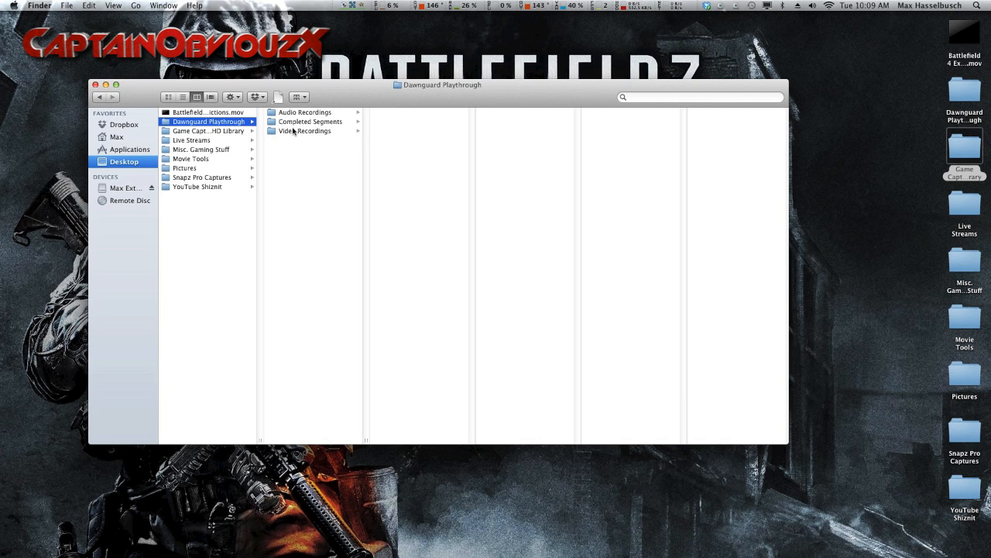
left_click(293, 132)
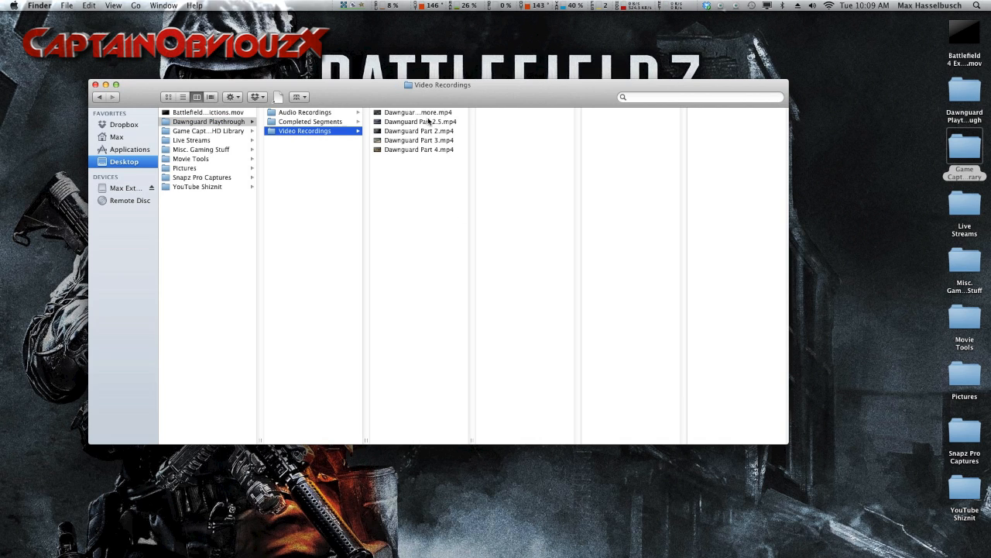
left_click_drag(415, 93, 426, 65)
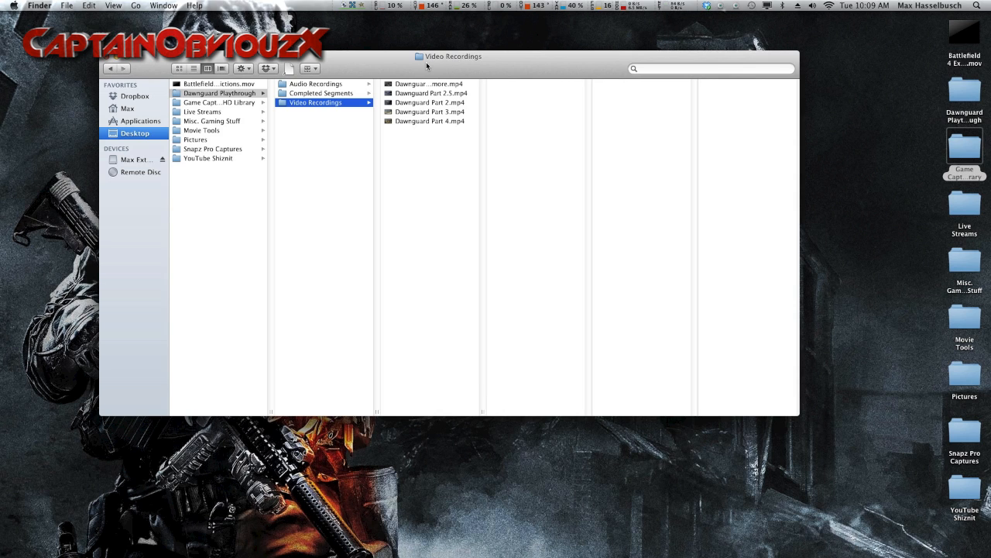
left_click(430, 122)
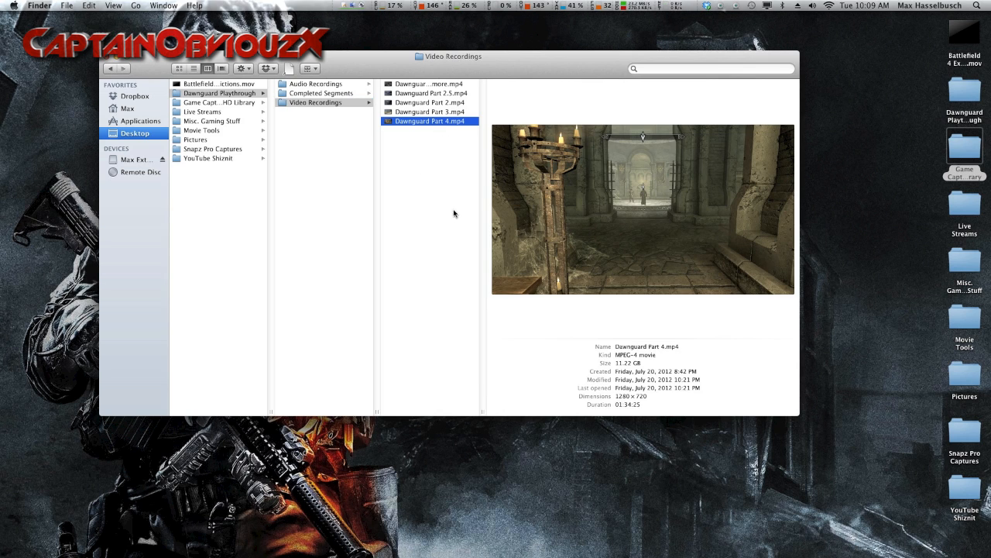
left_click(445, 112)
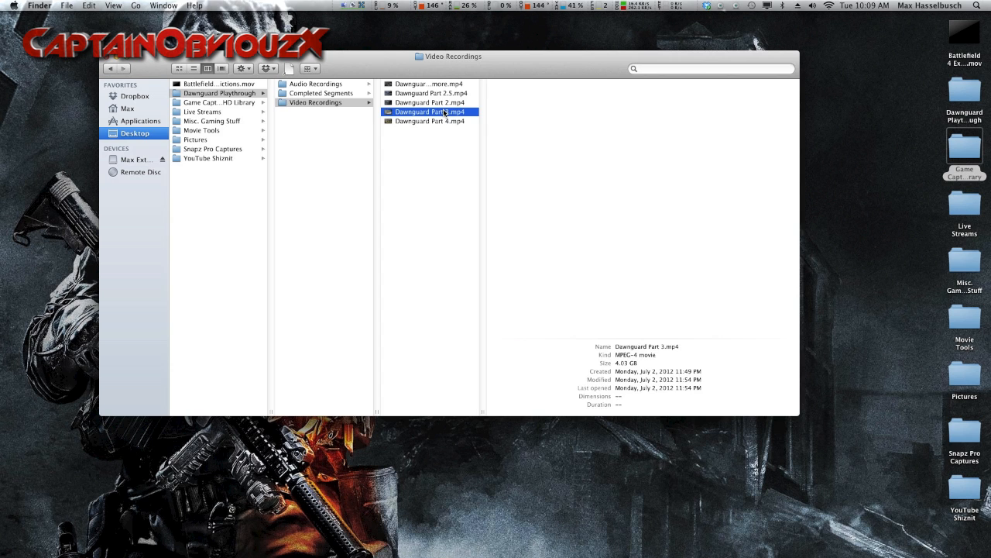
left_click(445, 103)
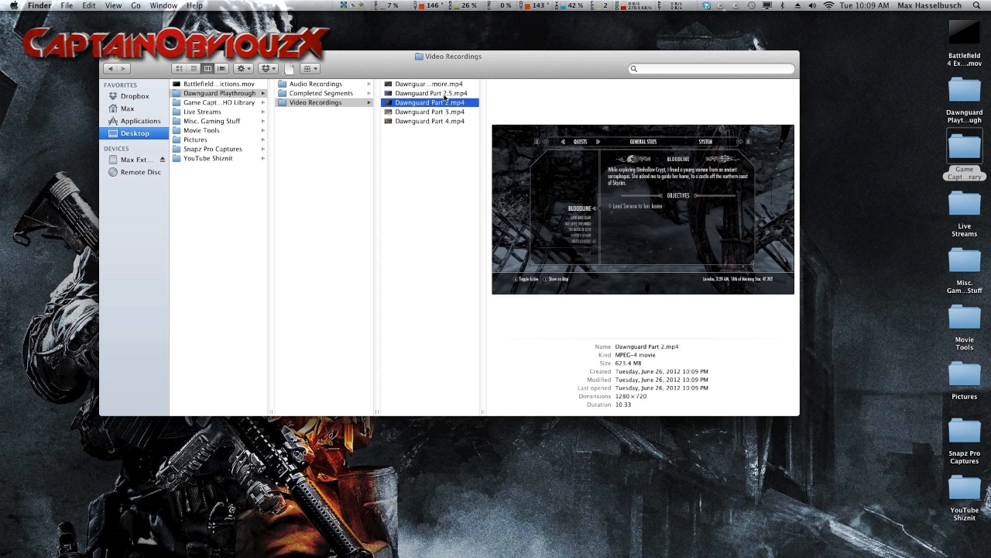
left_click(447, 93)
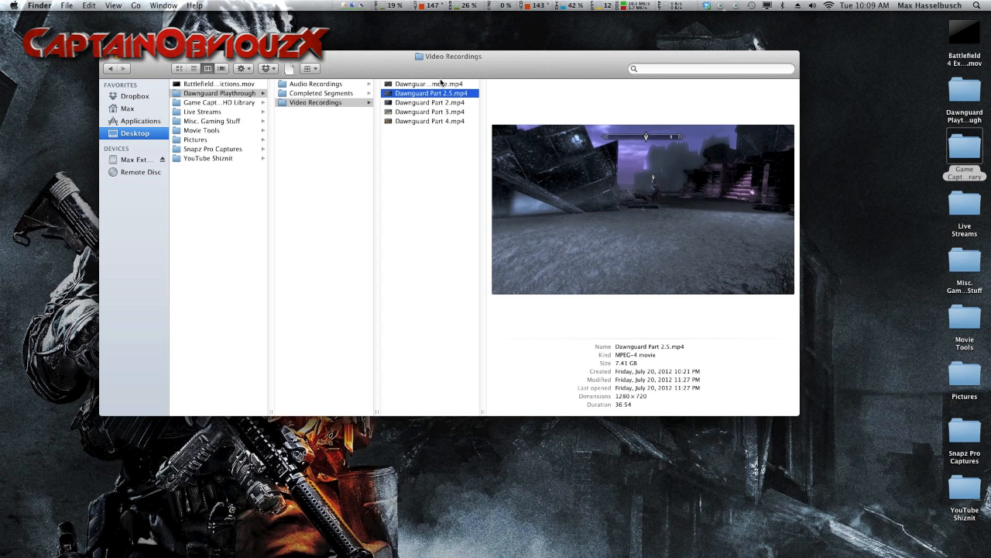
left_click(446, 84)
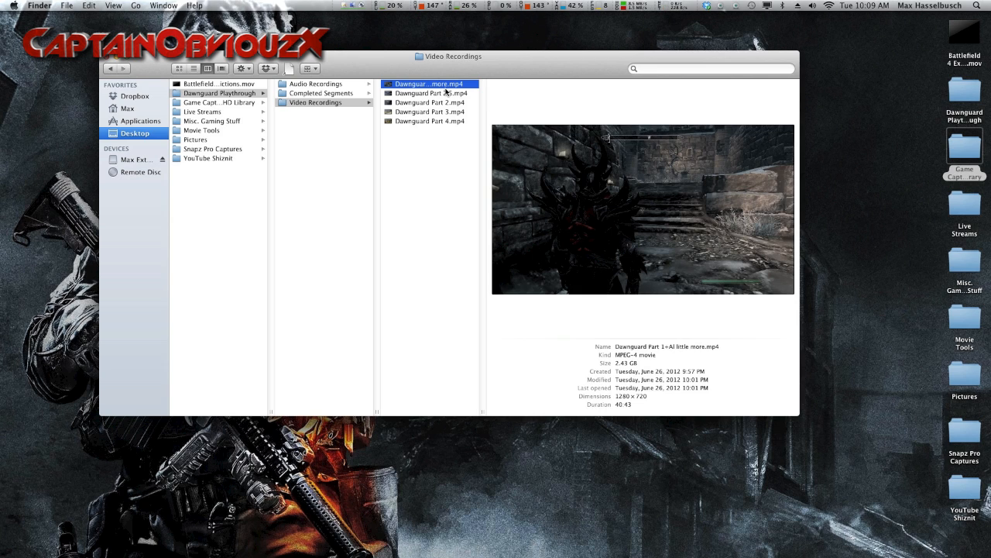
Step: Preview the Dawnguard YT movies from Part 6 back to Part 2 in the Completed Segments folder
left_click(355, 94)
left_click(438, 121)
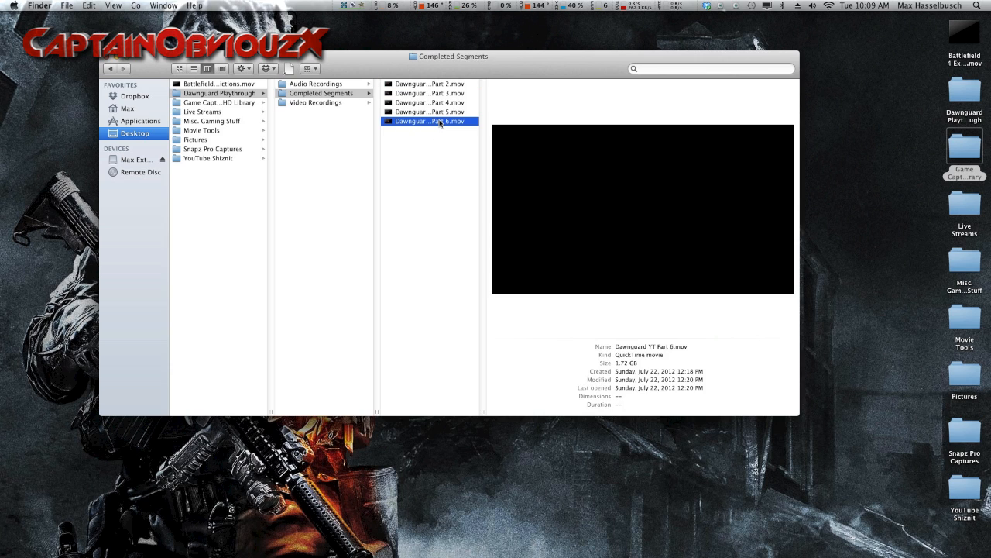
key("Up")
key("Up")
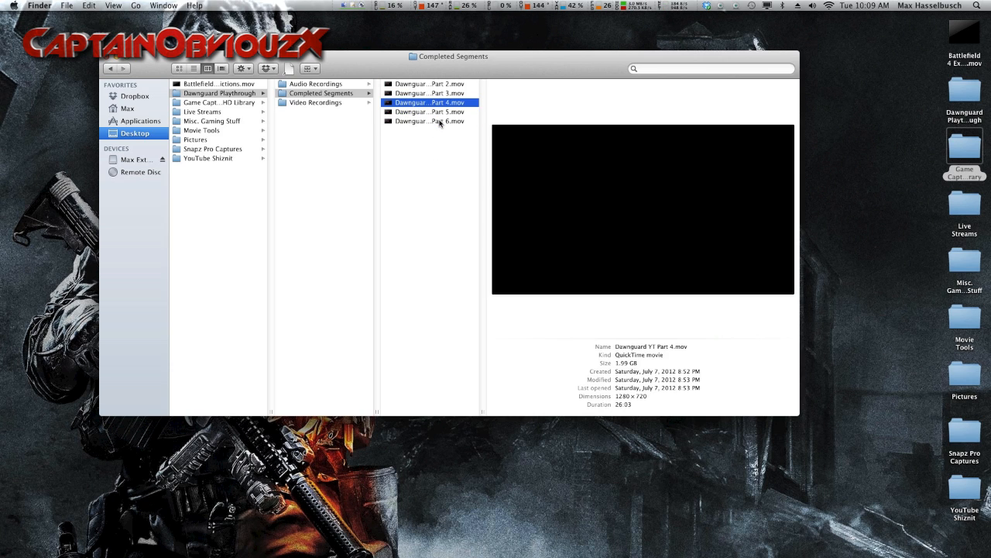
key("Up")
key("Up")
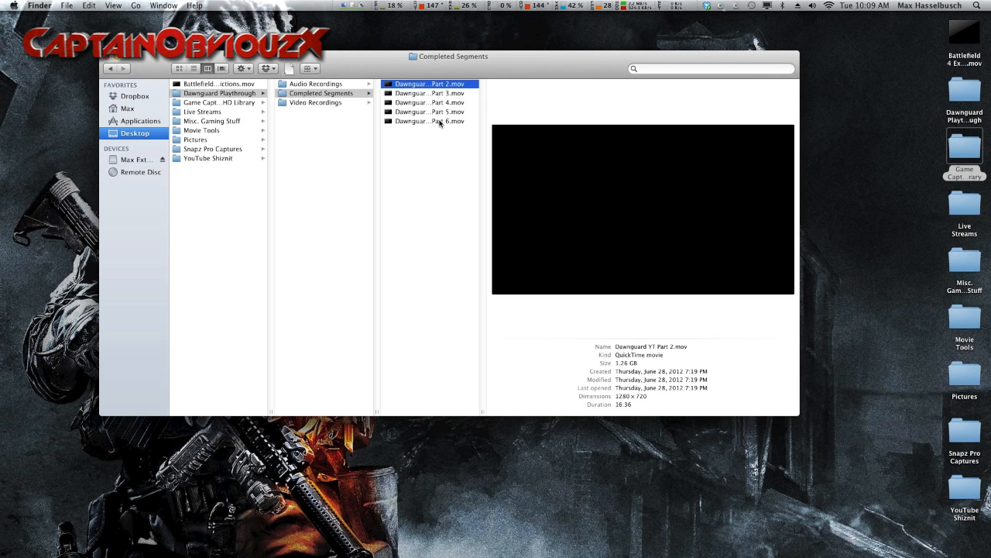
left_click(438, 122)
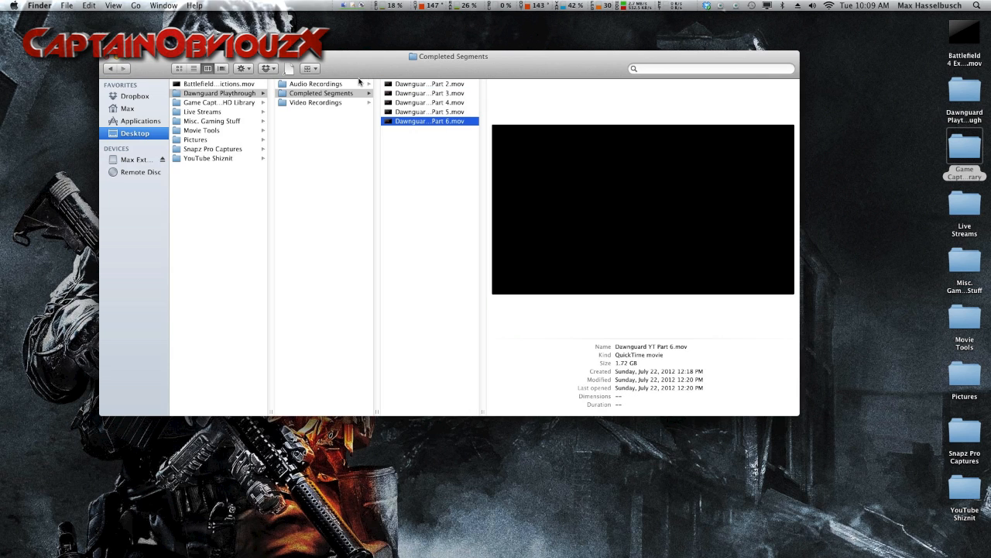
Step: Look through the Dawnguard Part 1 to Part 4 GarageBand projects in Audio Recordings, and close the Finder window
left_click(361, 83)
left_click(422, 84)
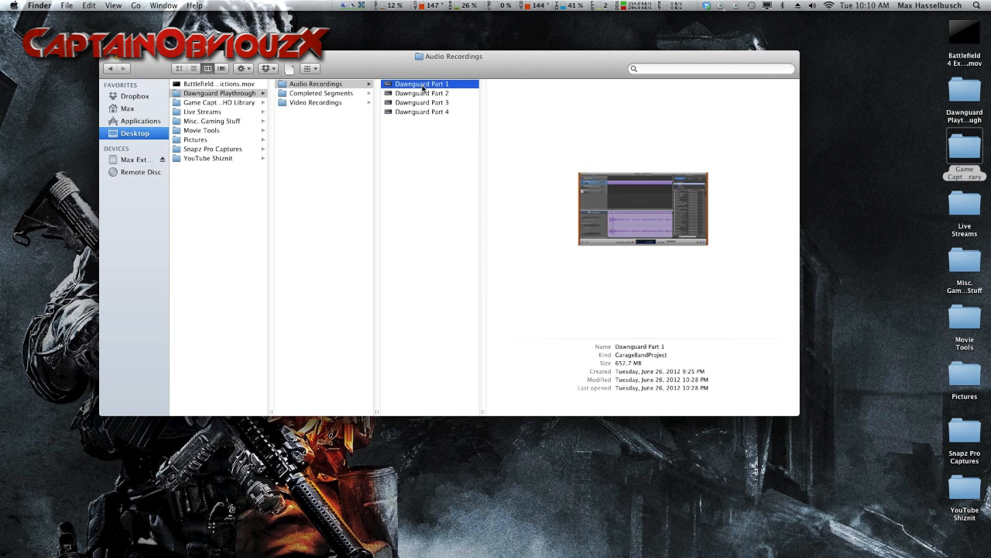
key("Down")
key("Down")
key("Down")
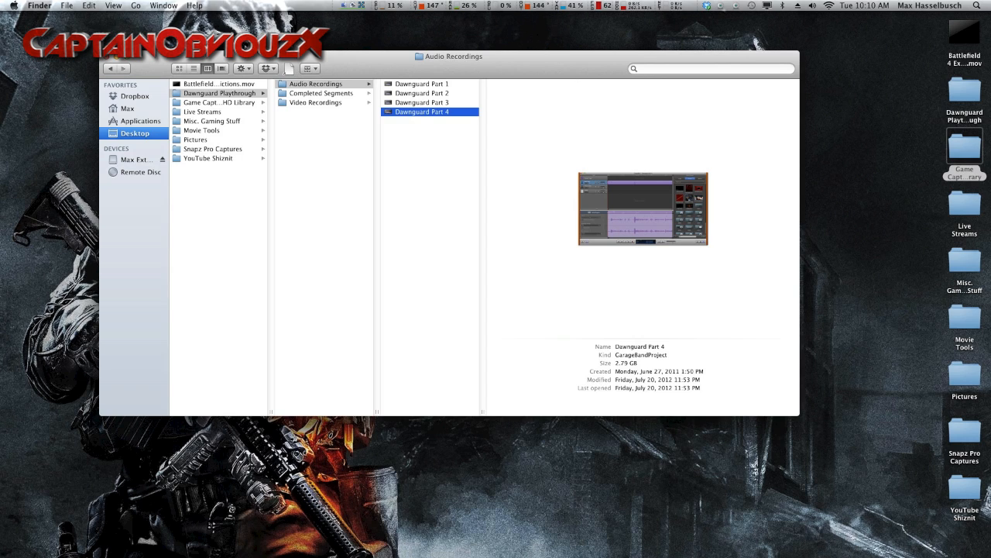
left_click(108, 57)
left_click(138, 61)
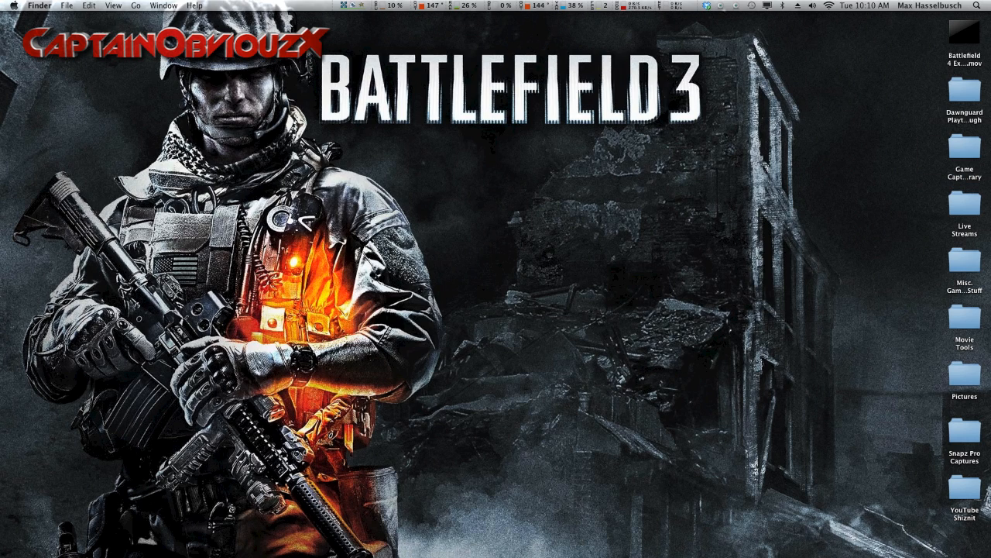
Step: Switch to iMovie and skim through the footage of the PP-2000 Recoil event
key("super+Tab")
left_click_drag(141, 73, 207, 18)
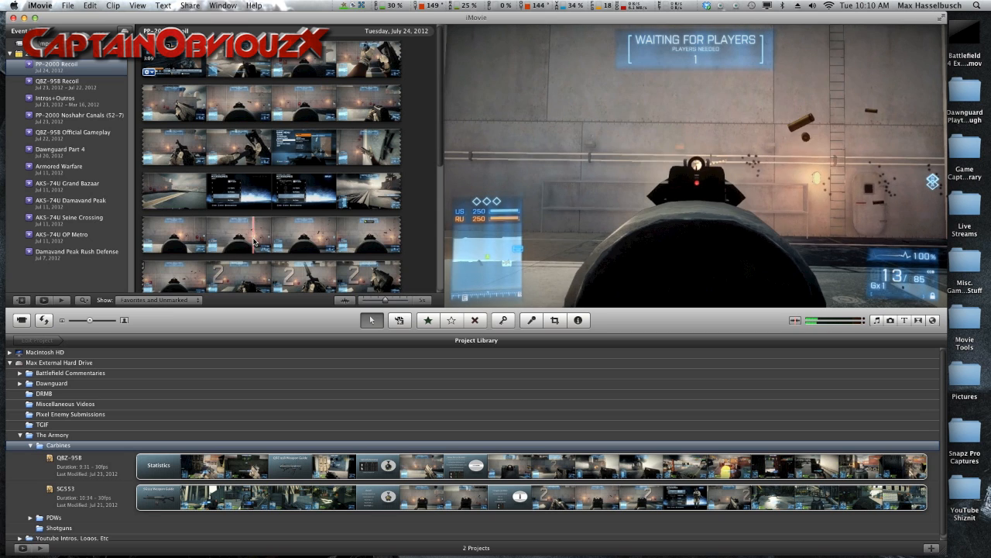
key("space")
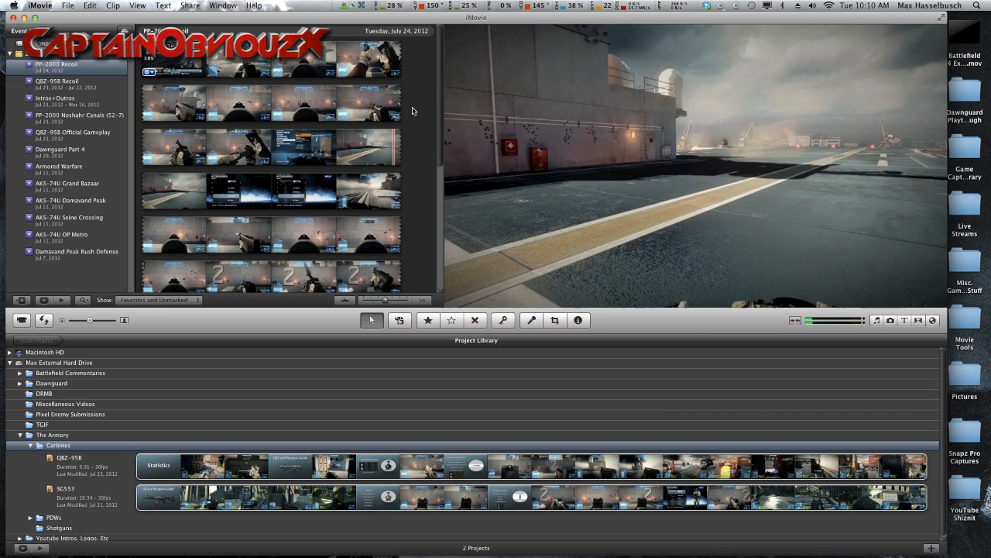
scroll(349, 170, "down", 6)
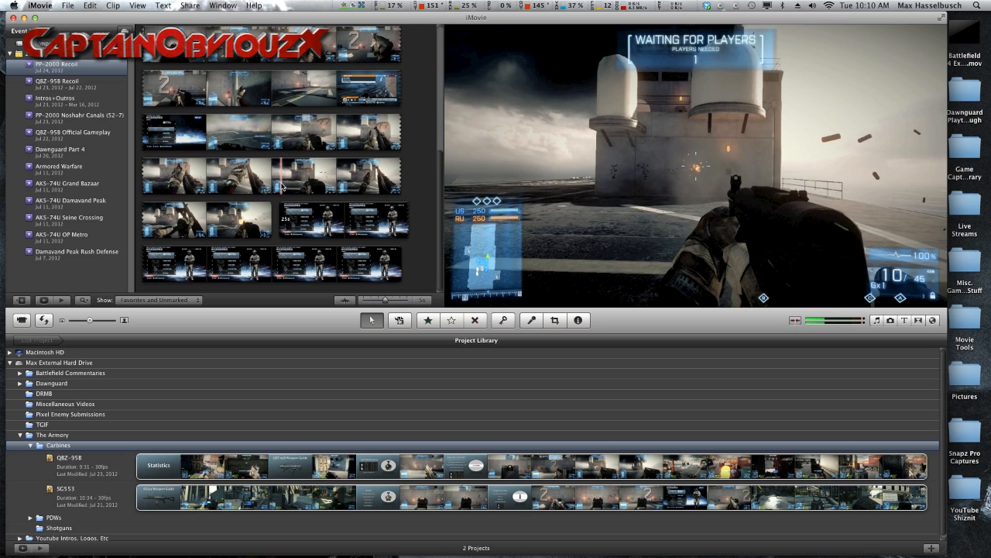
Step: Browse the footage of the QBZ-95B Recoil, PP-2000 Noshahr Canals (52-7) and QBZ-95B Official Gameplay events
left_click(48, 79)
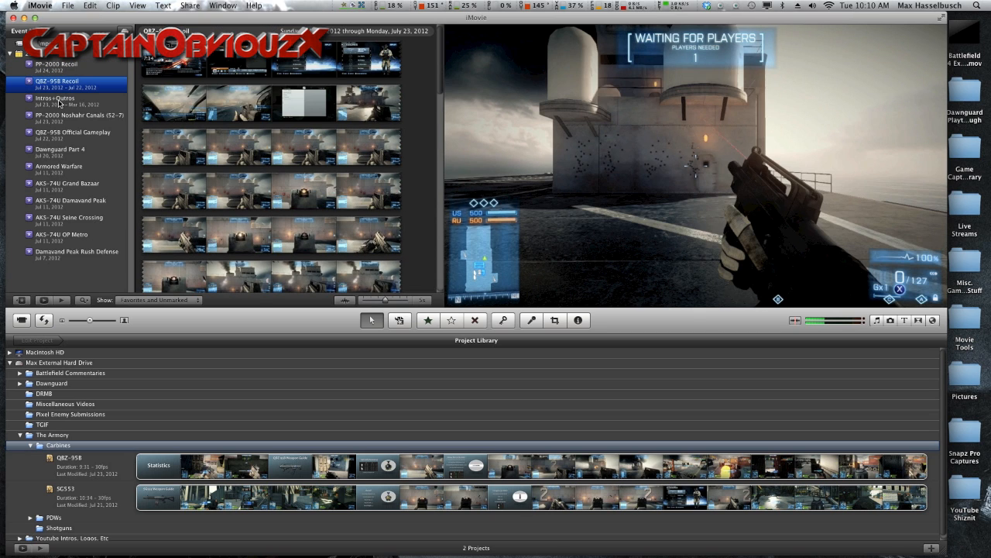
left_click(59, 114)
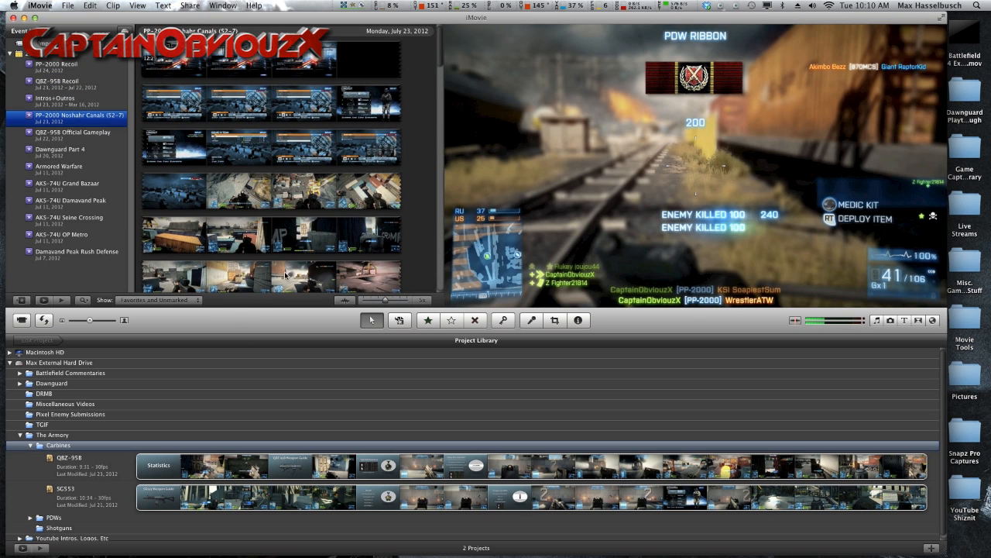
scroll(286, 274, "down", 3)
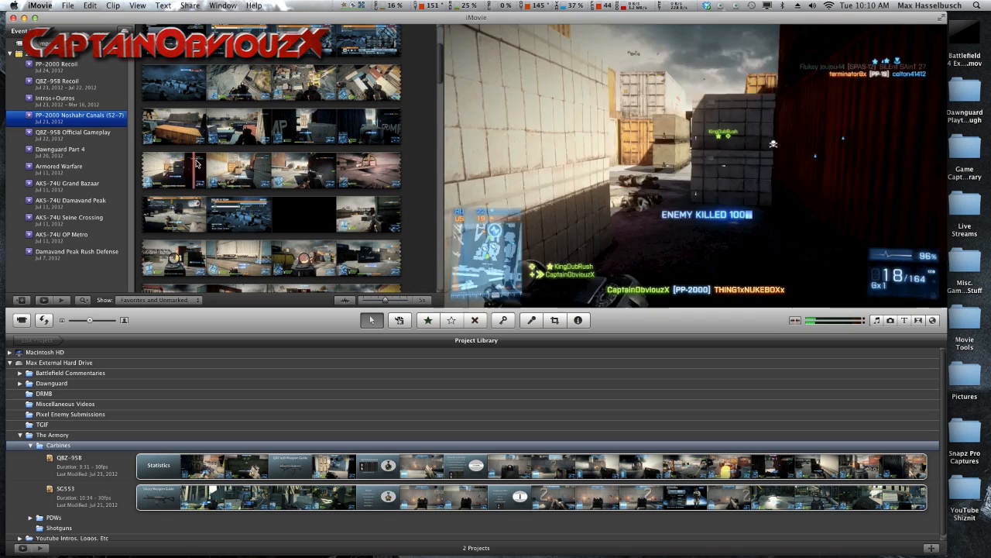
left_click(97, 139)
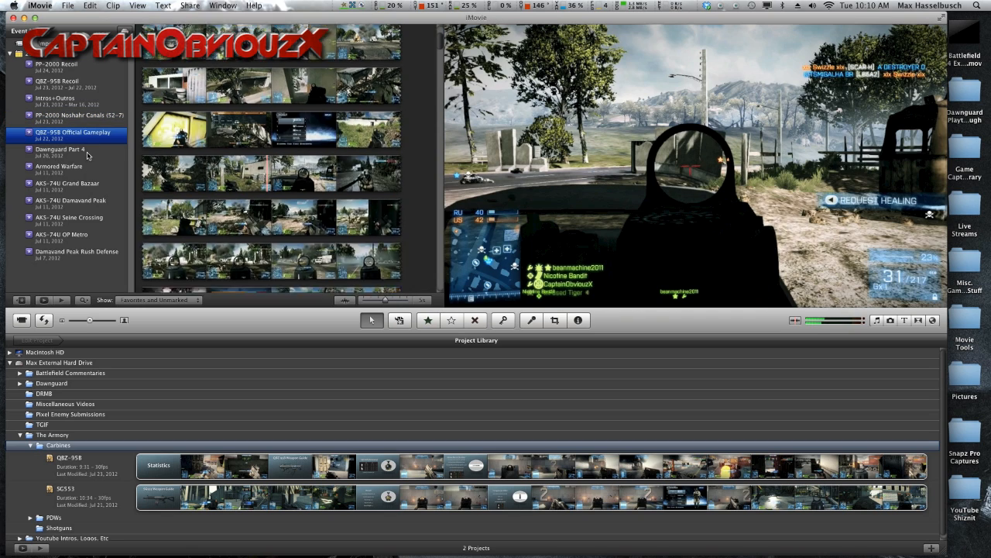
Step: Browse the footage of the Dawnguard Part 4, Armored Warfare, AKS-74U Grand Bazaar and PP-2000 Recoil events
left_click(88, 152)
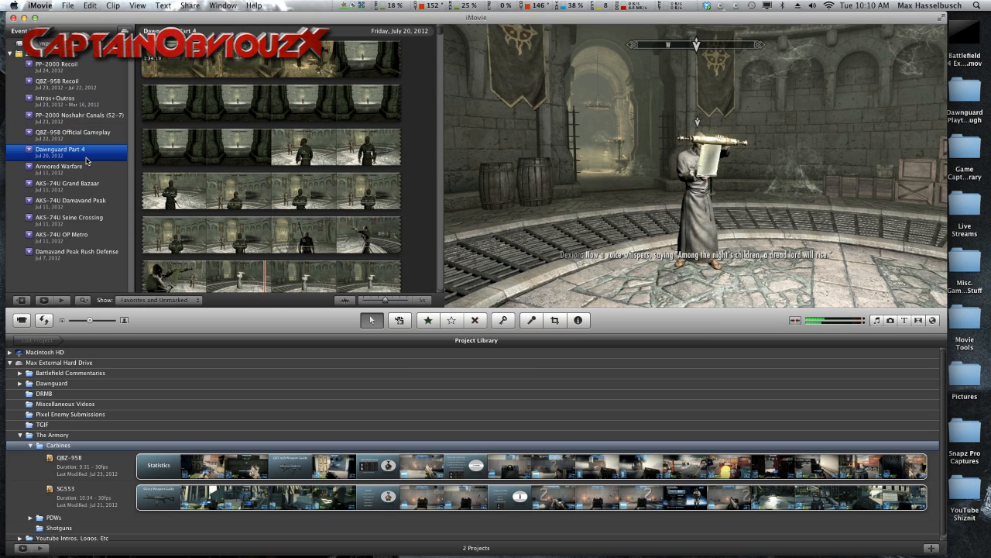
left_click(90, 168)
left_click(91, 185)
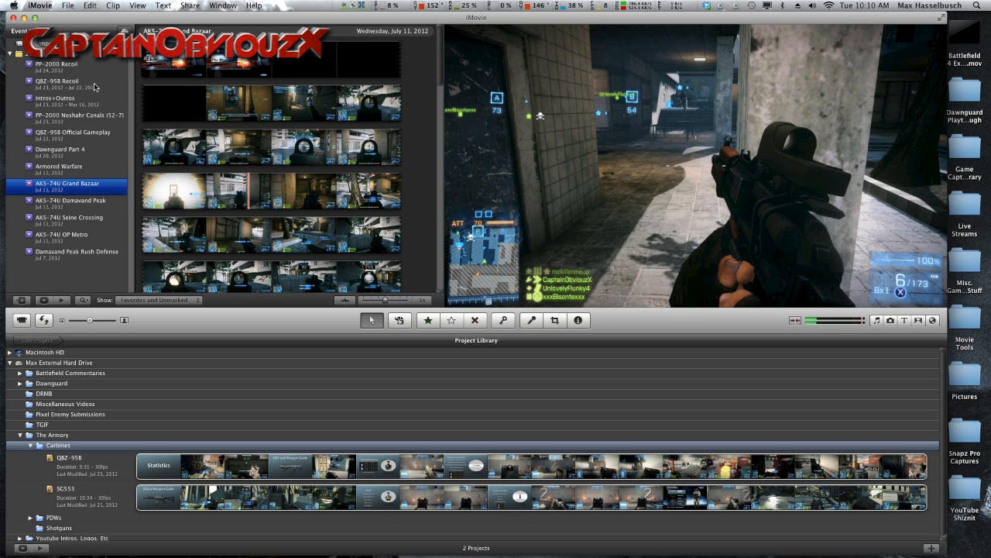
left_click(72, 68)
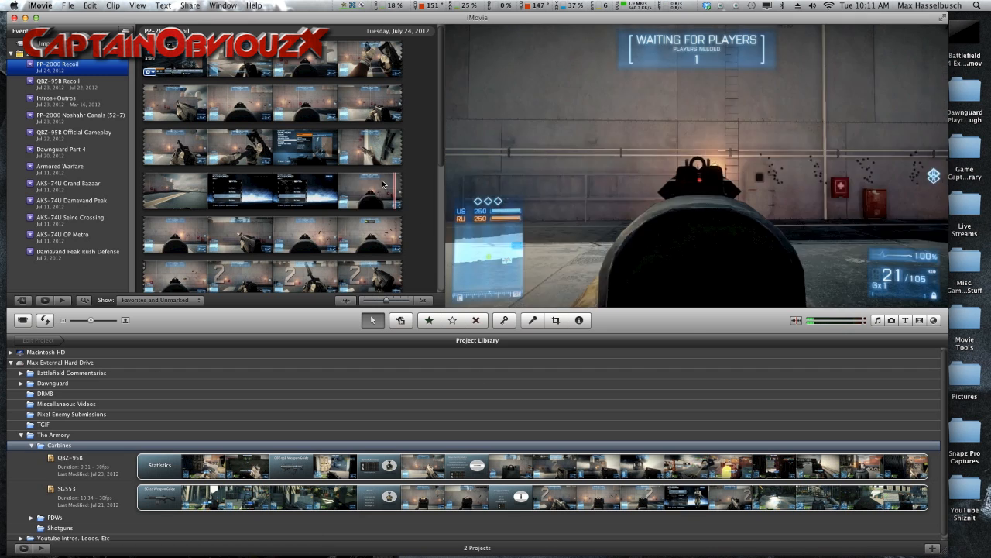
Step: Open the QBZ-95B project from the Carbines folder in the Project Library
right_click(319, 414)
left_click(94, 476)
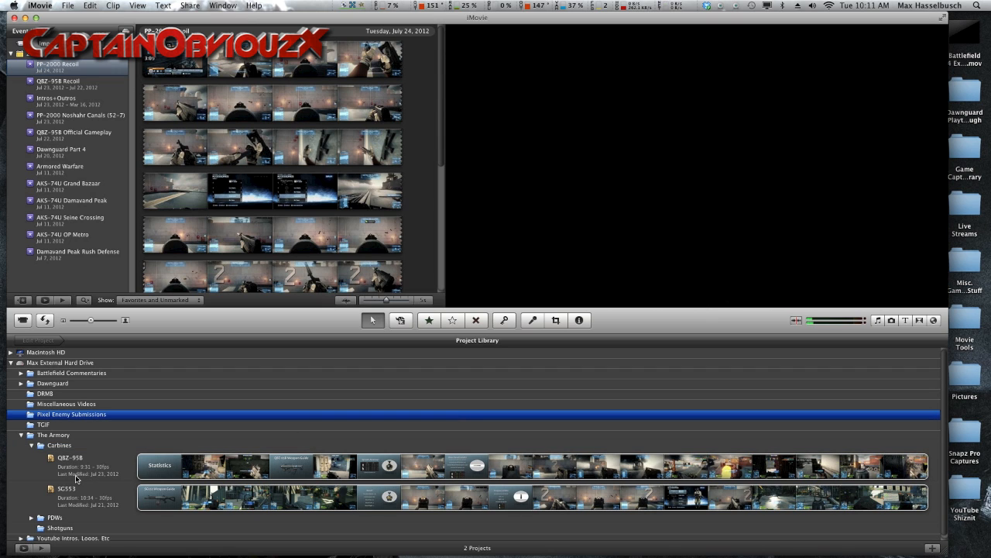
left_click(78, 477)
double_click(77, 477)
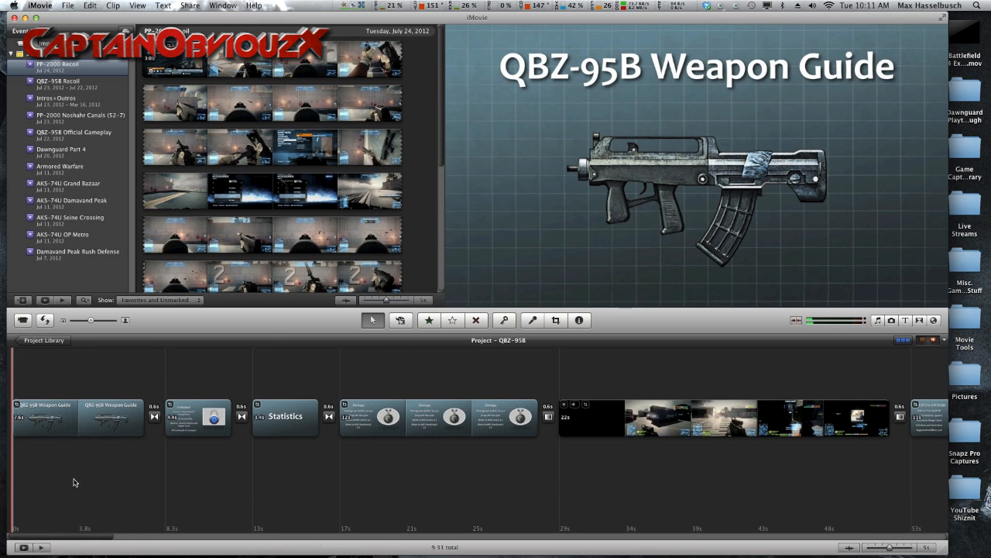
Step: Preview the QBZ-95B project's opening slides and first gameplay clip, and look along its timeline
key("space")
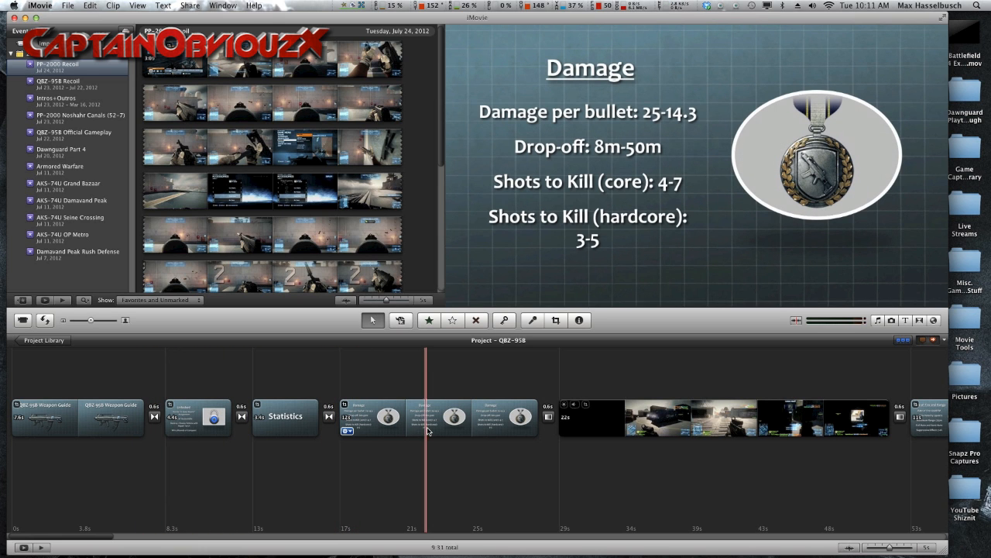
key("space")
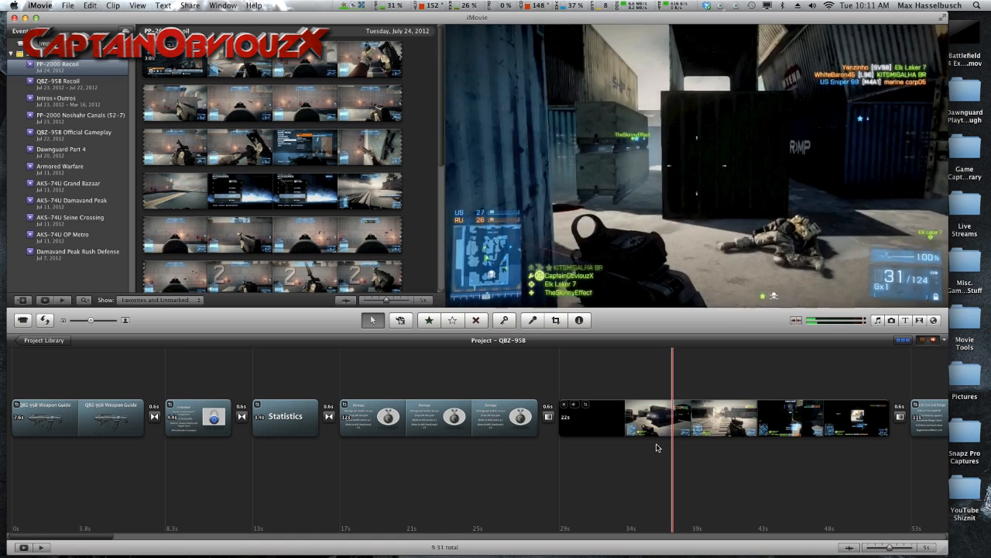
left_click_drag(82, 534, 103, 538)
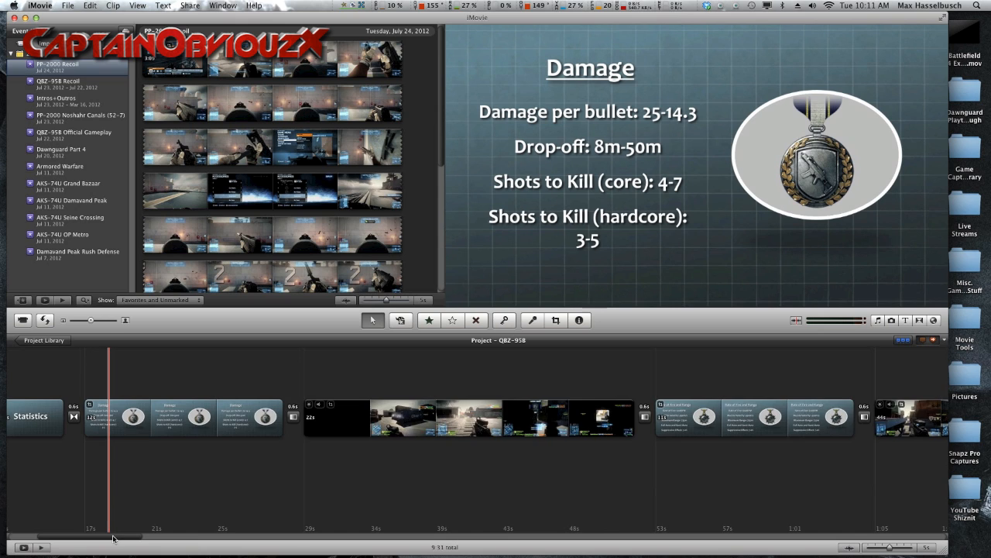
left_click_drag(113, 538, 82, 538)
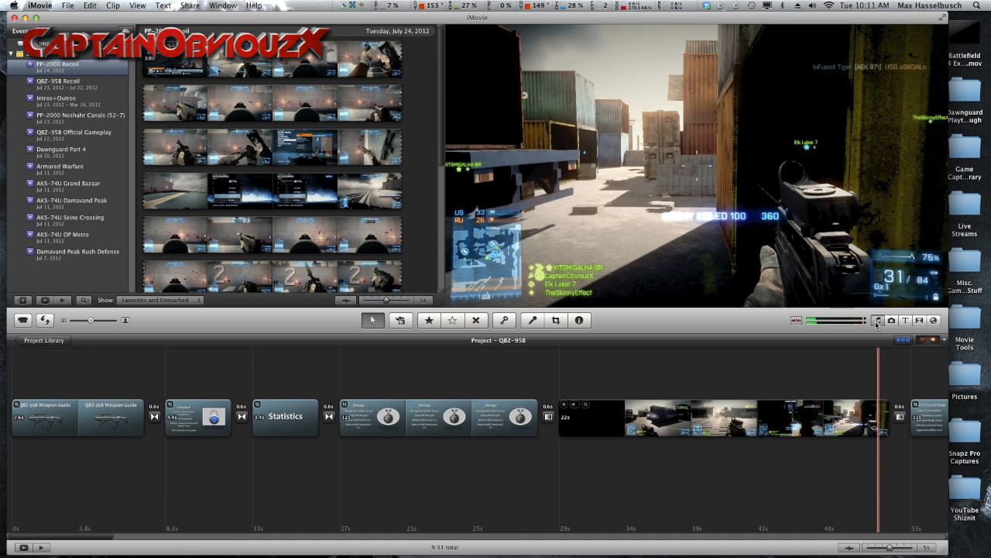
Step: Look through the available music and sound effects, photos, titles, transitions, and maps, backgrounds and animatics
left_click(877, 321)
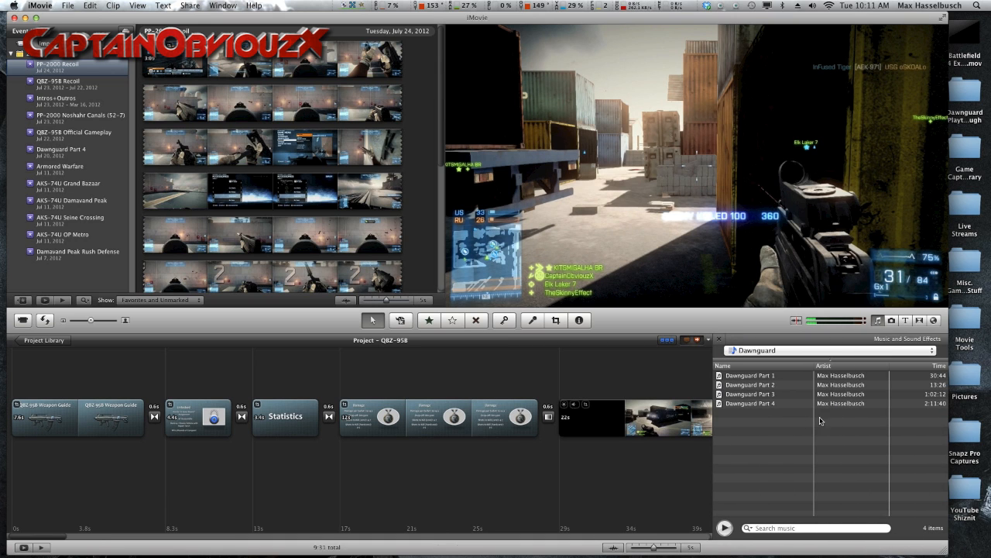
left_click(890, 325)
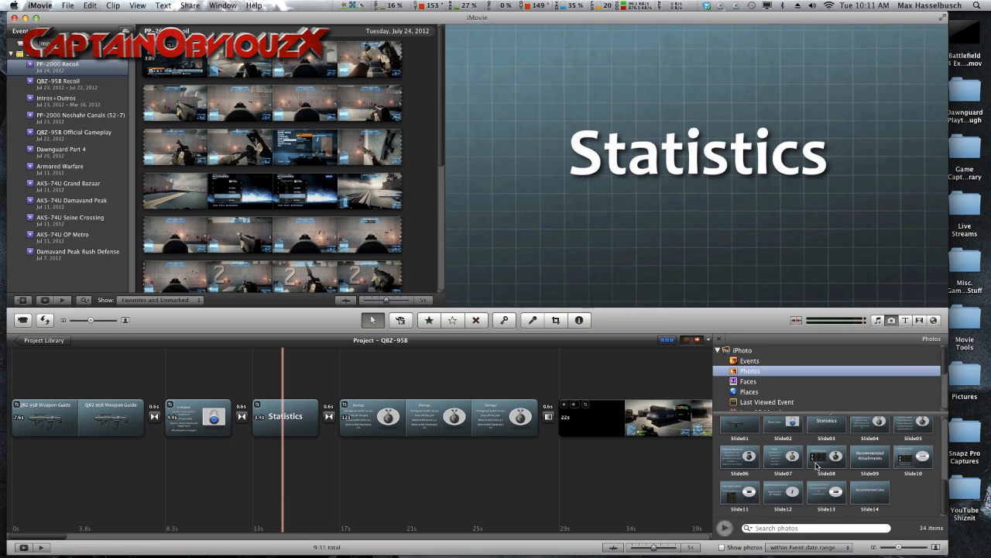
left_click(909, 322)
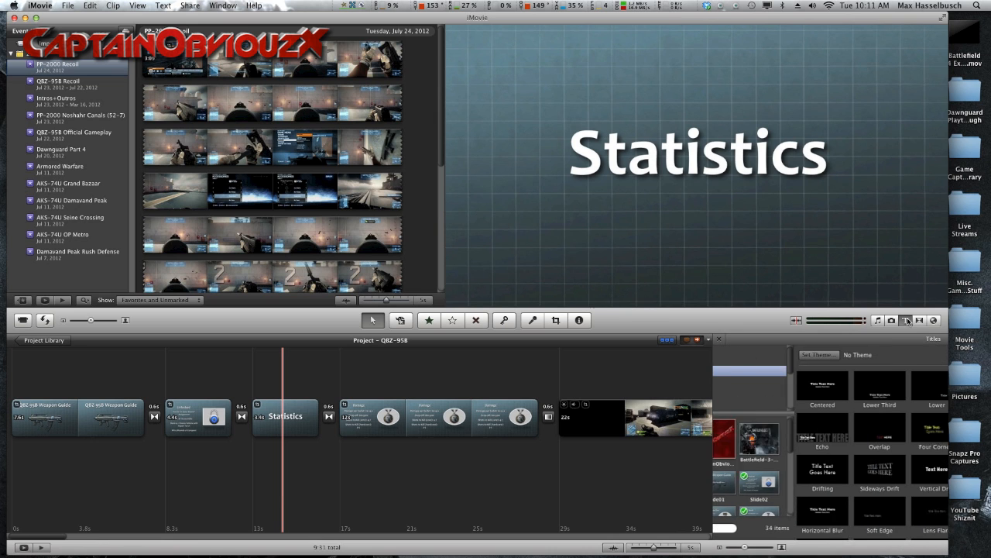
left_click(919, 322)
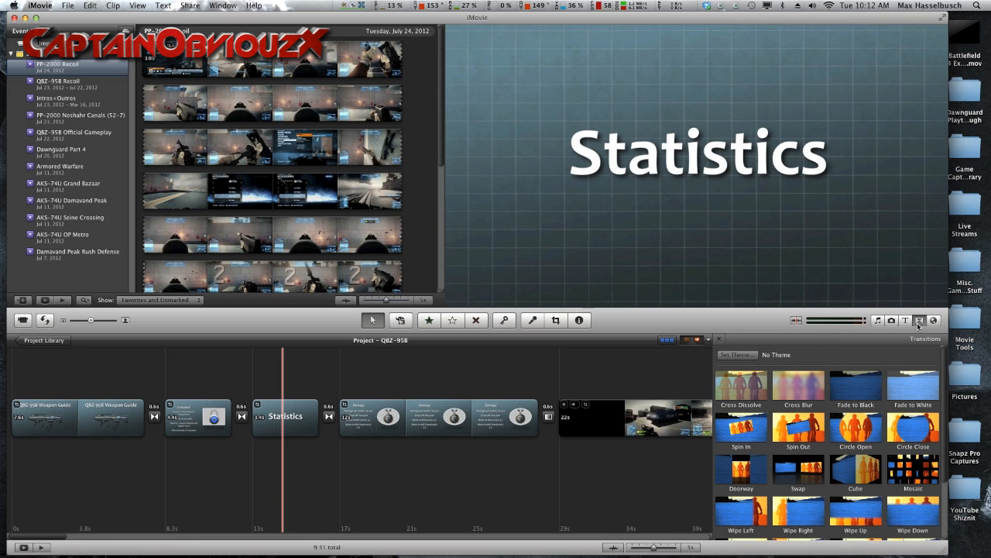
left_click(934, 321)
scroll(862, 457, "down", 2)
scroll(863, 457, "down", 5)
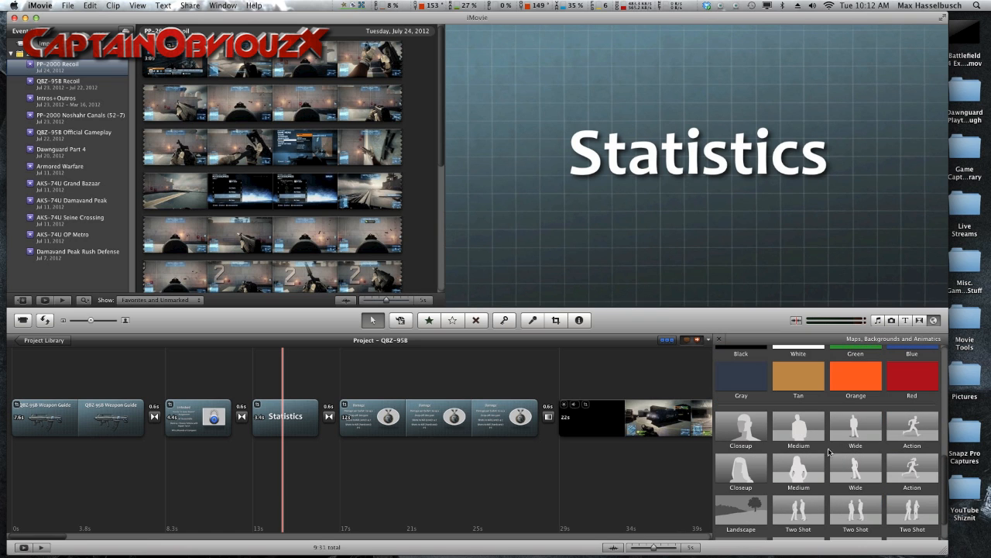
scroll(828, 447, "down", 2)
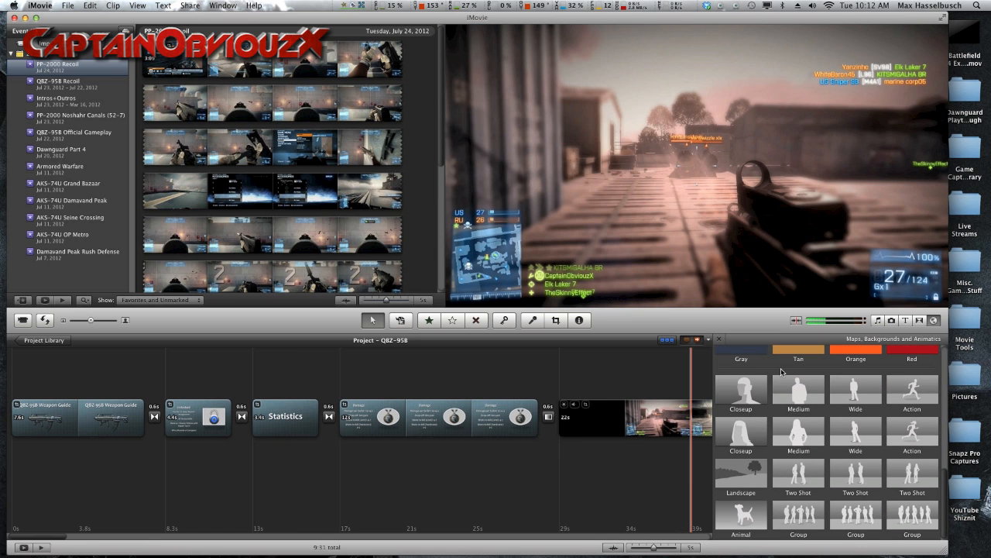
scroll(782, 372, "up", 8)
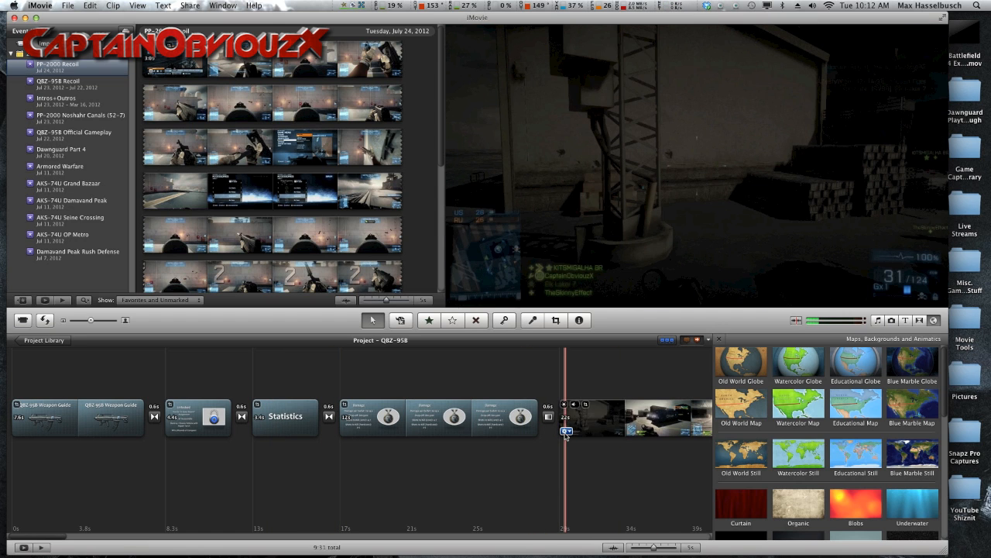
Step: Set the black level to 4% in the video adjustments of the gameplay clip after the Damage slide
left_click(566, 430)
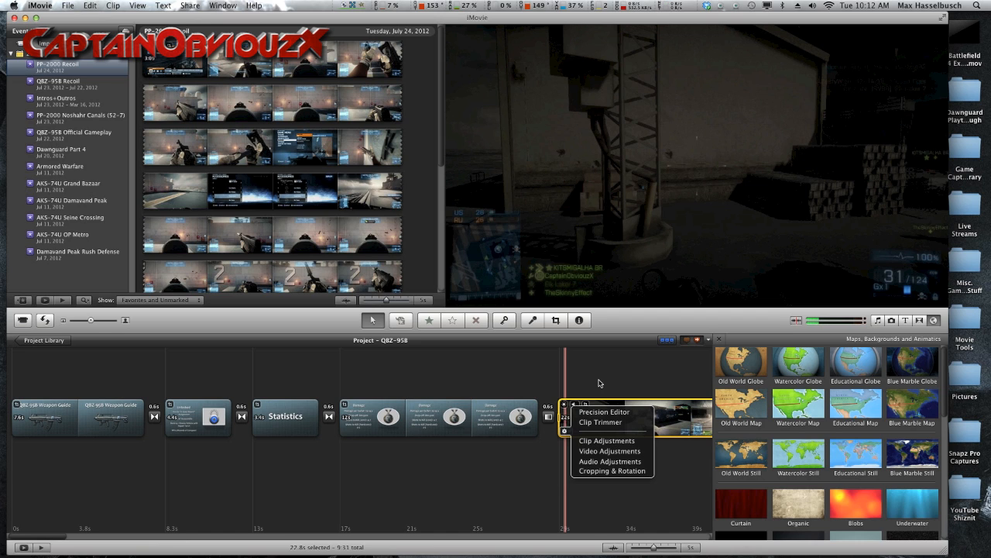
left_click(590, 451)
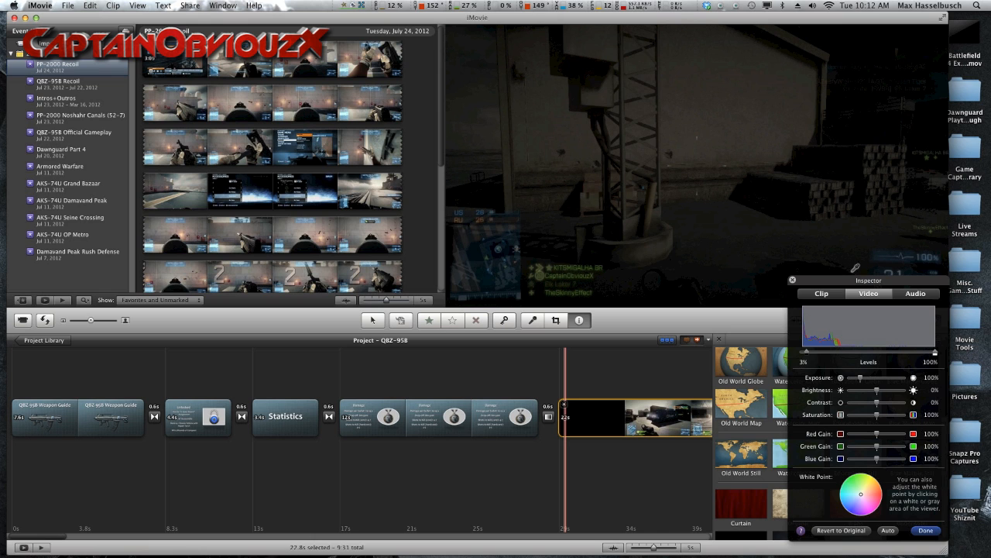
left_click_drag(852, 280, 807, 230)
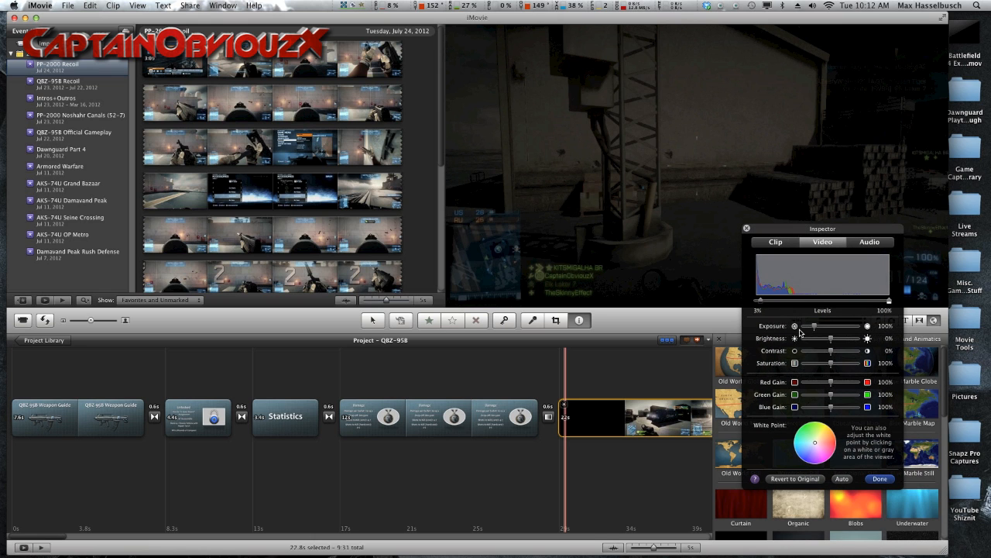
left_click_drag(761, 302, 798, 302)
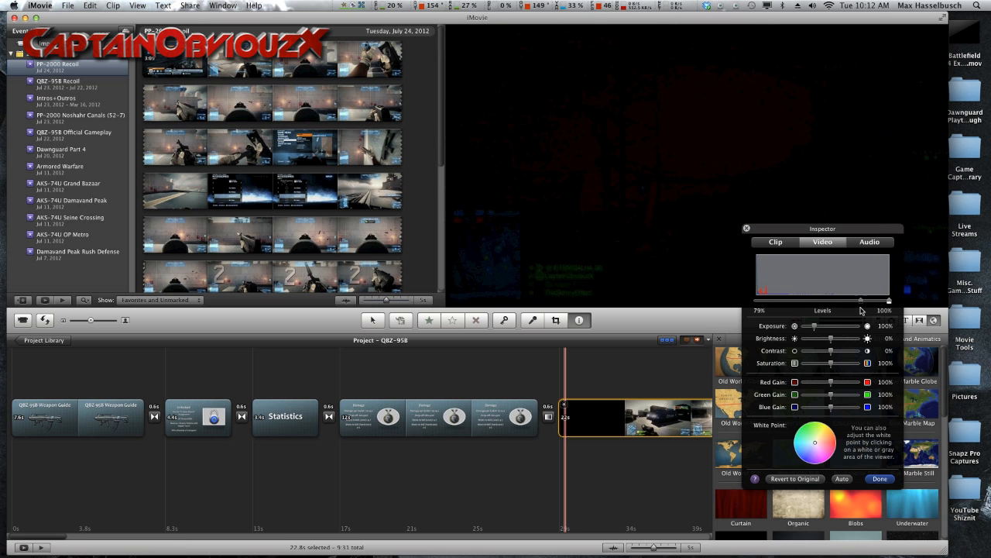
left_click_drag(840, 312, 748, 325)
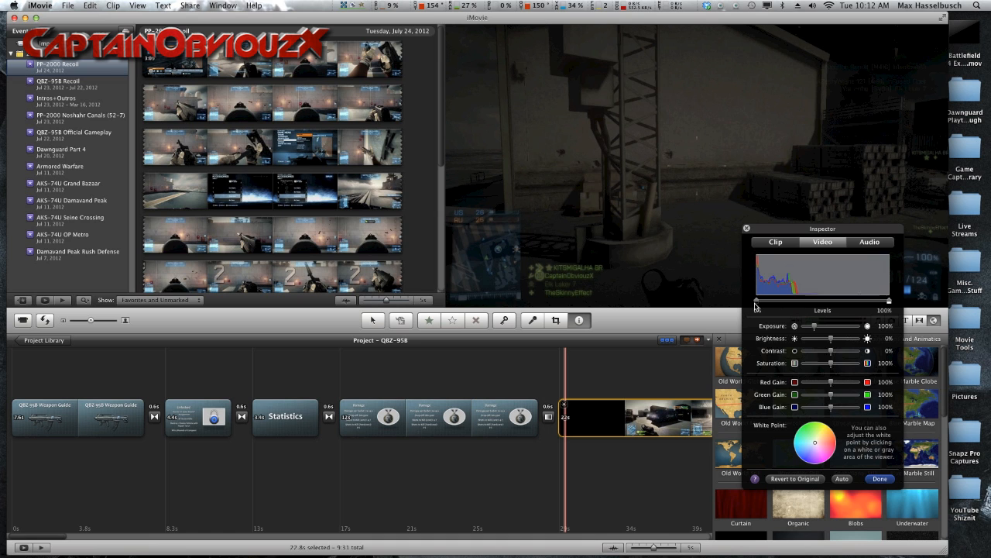
left_click_drag(757, 302, 759, 302)
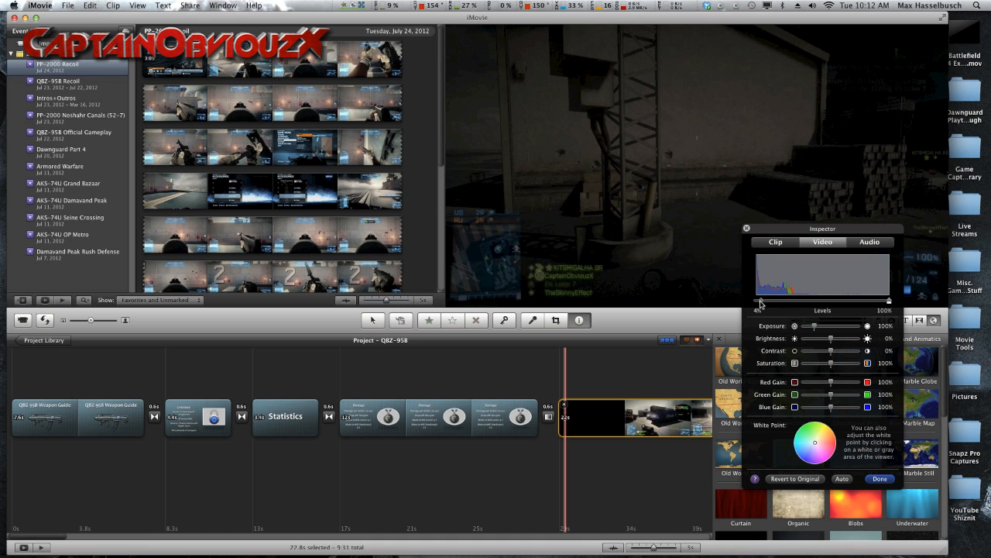
left_click(746, 229)
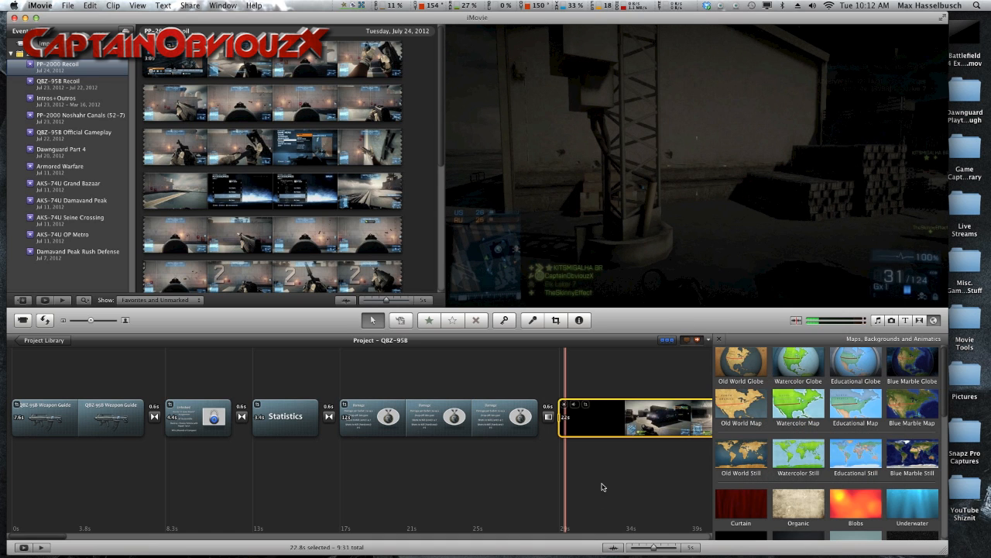
Step: Play through the gameplay clip that follows the Damage slide in the QBZ-95B project
left_click(611, 468)
scroll(609, 468, "right", 5)
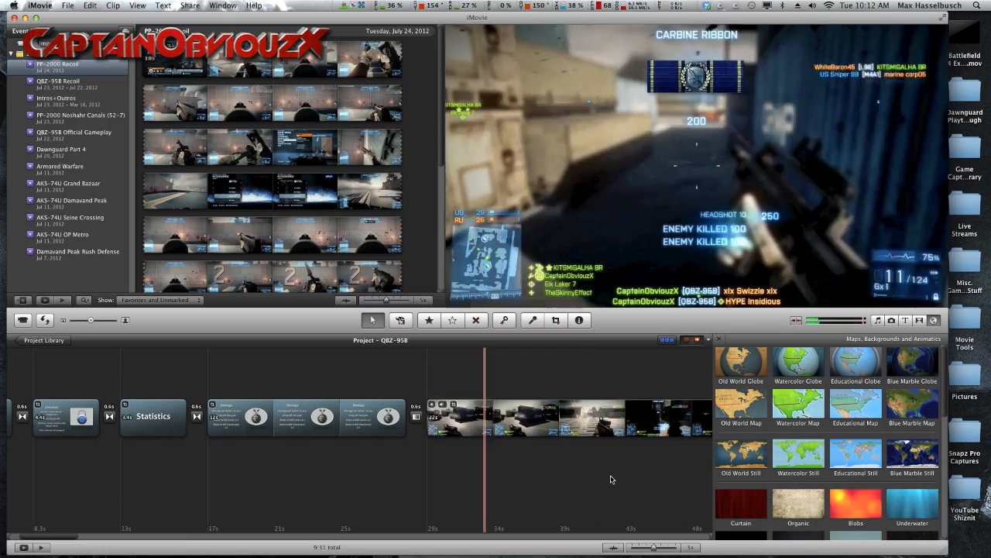
scroll(610, 473, "right", 5)
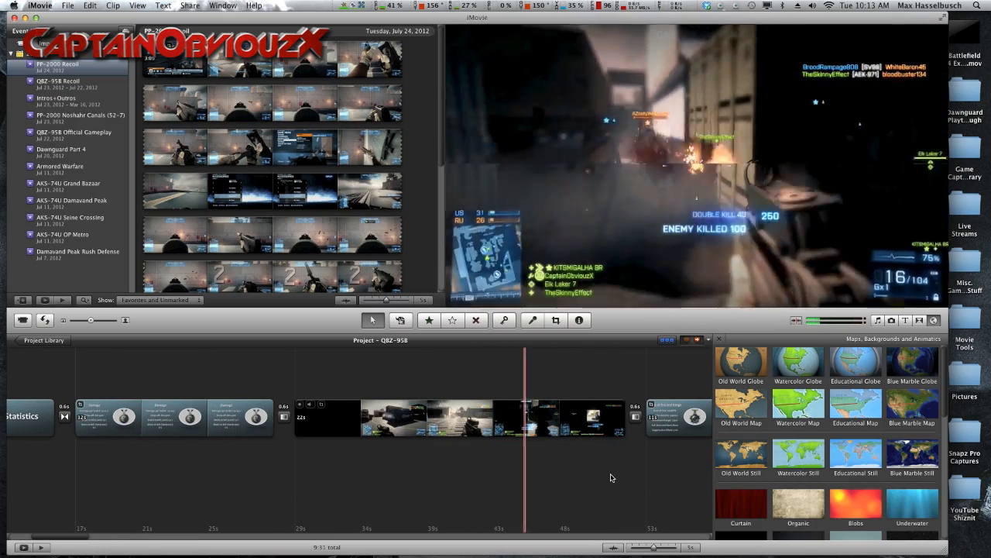
scroll(612, 478, "right", 3)
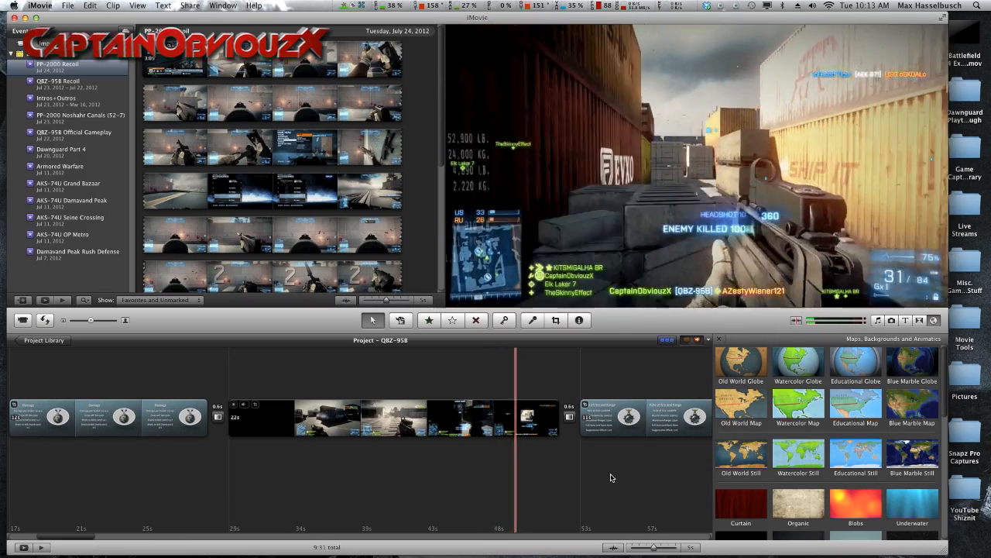
scroll(611, 478, "right", 3)
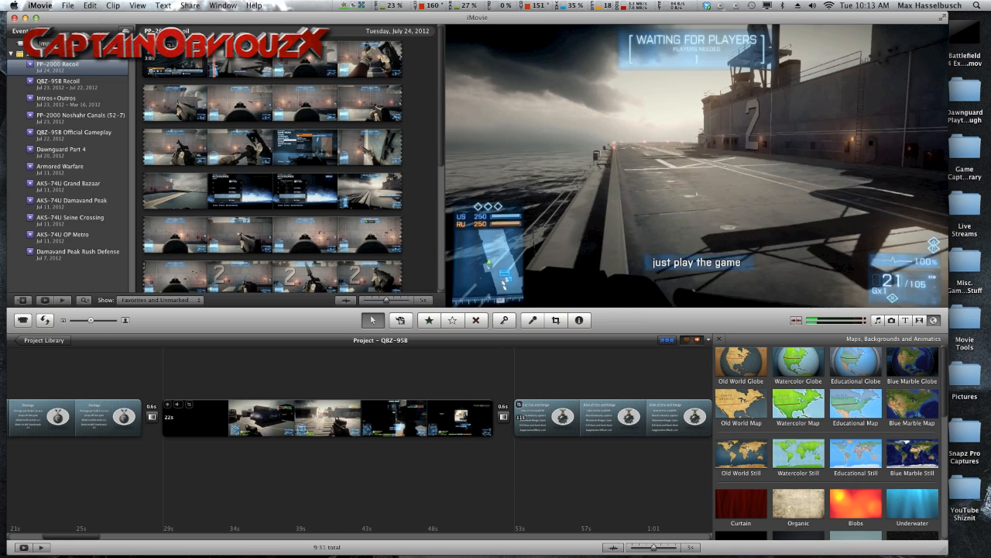
right_click(198, 25)
left_click_drag(197, 13, 197, 16)
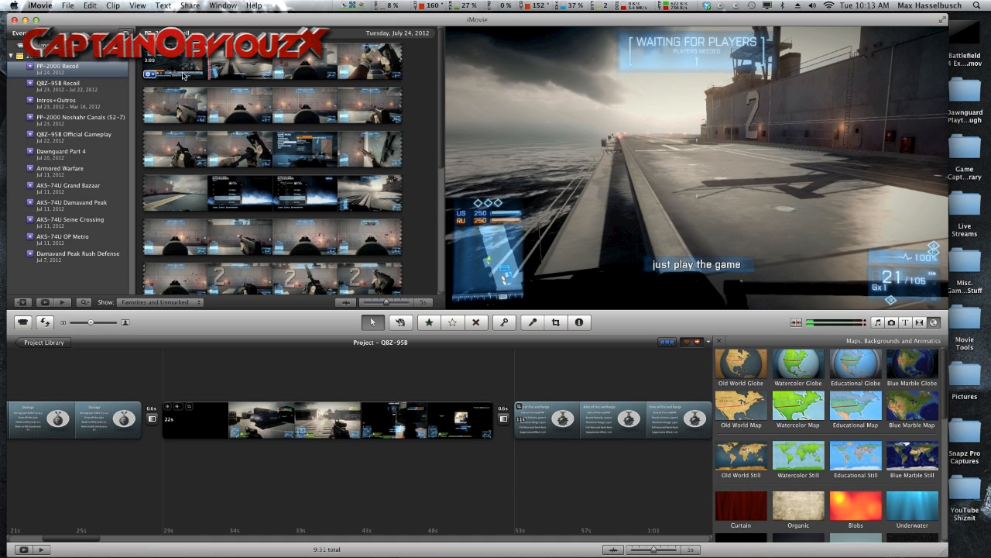
left_click(183, 5)
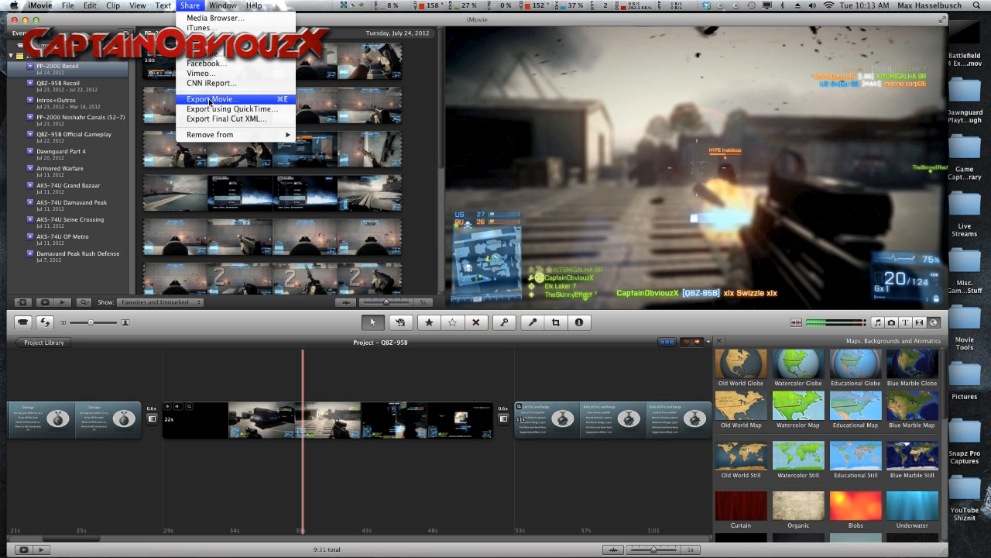
left_click(202, 109)
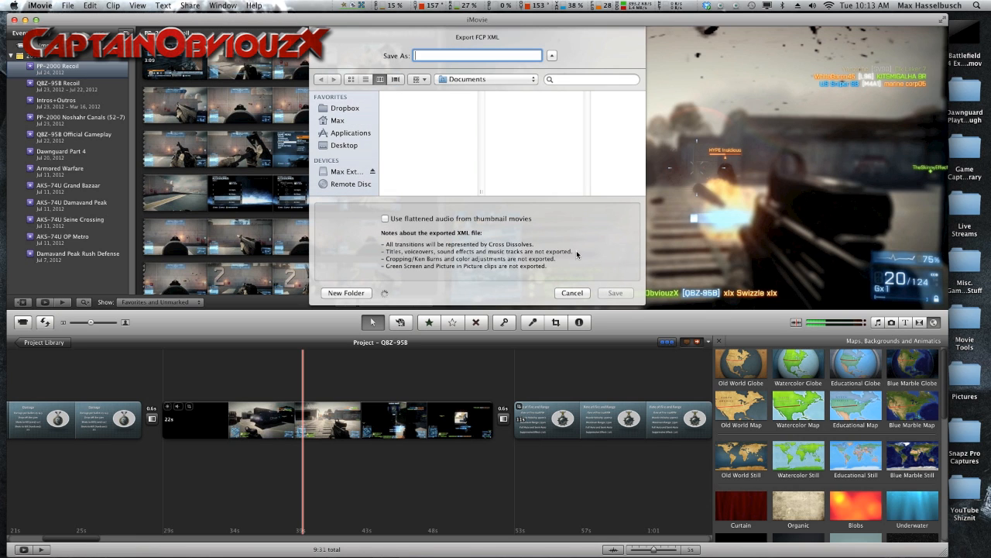
left_click(565, 294)
Step: Start exporting the QBZ-95B project using QuickTime and open the options of the Movie to QuickTime Movie export
left_click(190, 5)
left_click(201, 107)
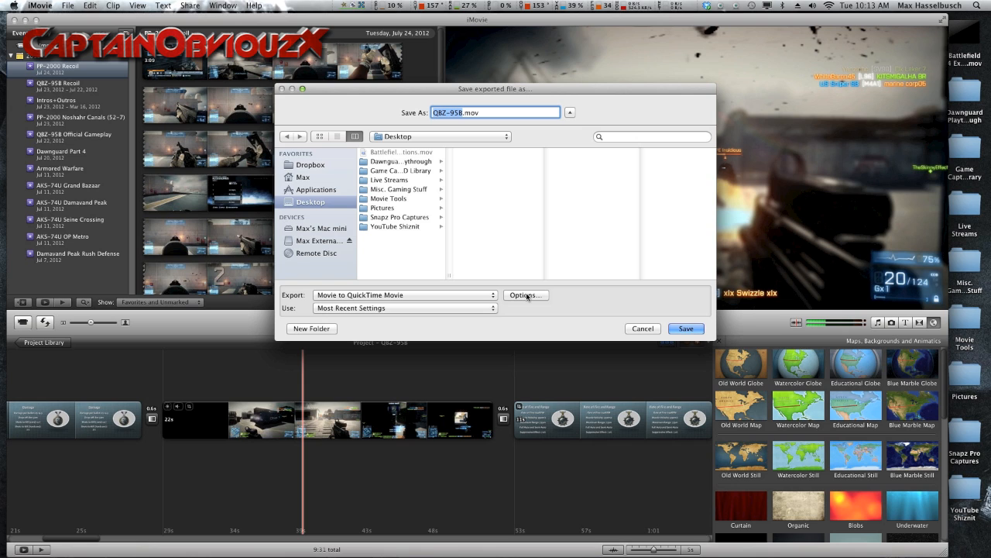
left_click(526, 295)
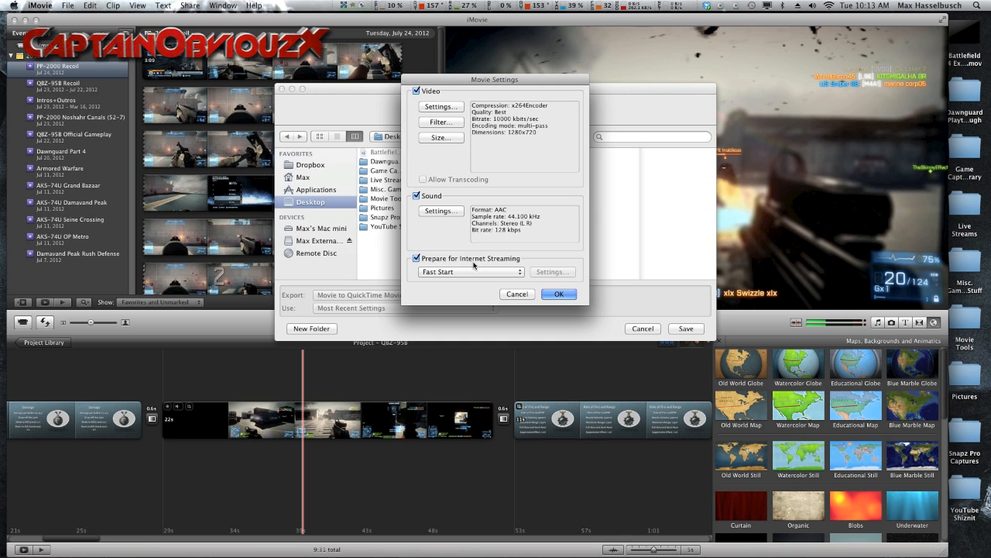
Step: Examine the x264Encoder video compression settings and their libavcodec values, and leave both without changes
left_click(453, 108)
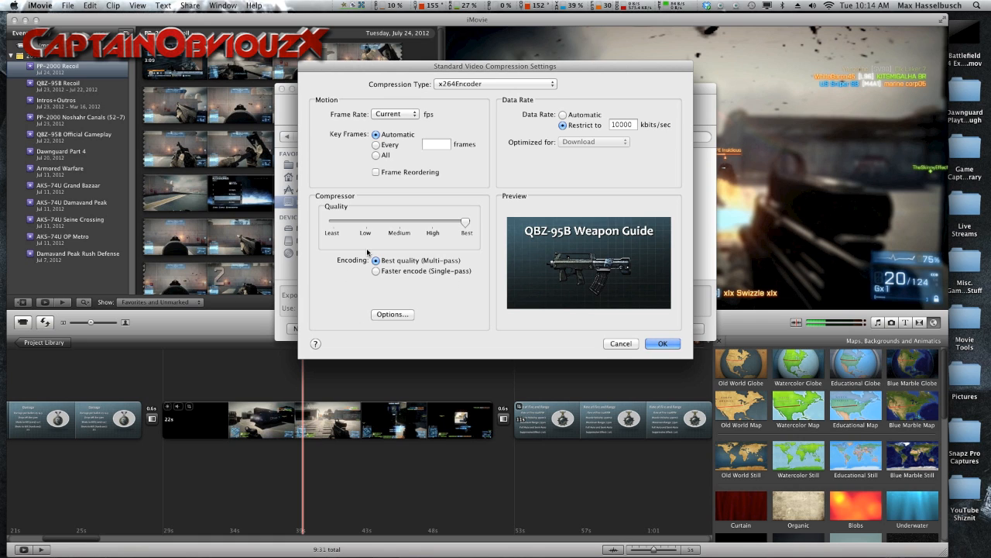
left_click(409, 314)
left_click_drag(711, 82, 579, 95)
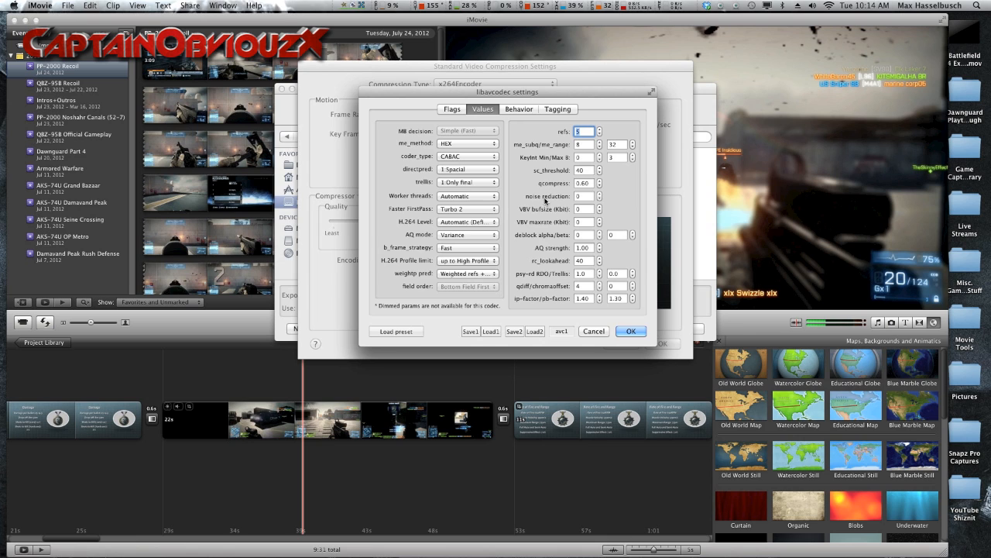
left_click(594, 332)
left_click(618, 343)
Step: Examine the AAC sound settings of the movie export and the available render quality options, keeping the Normal quality
left_click(441, 210)
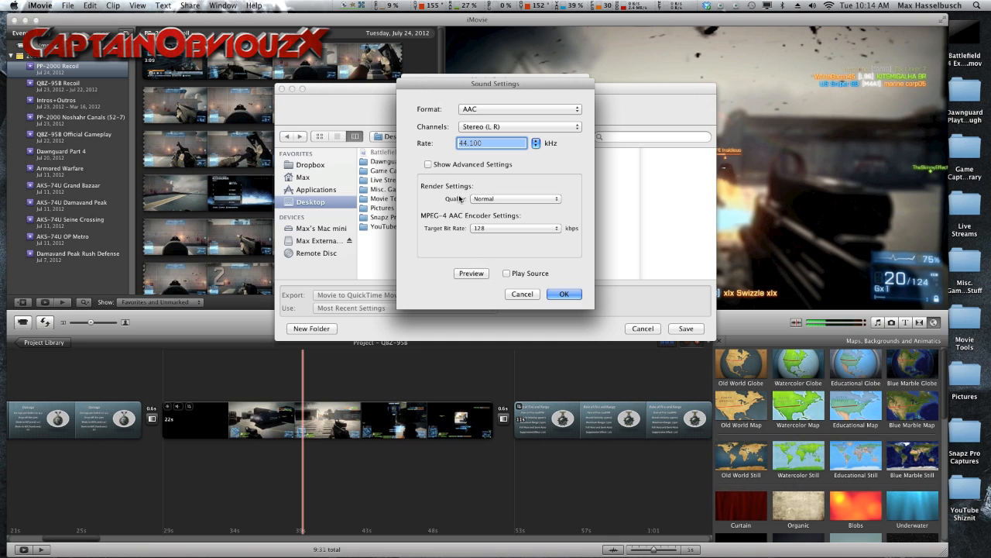
left_click(487, 199)
left_click(487, 199)
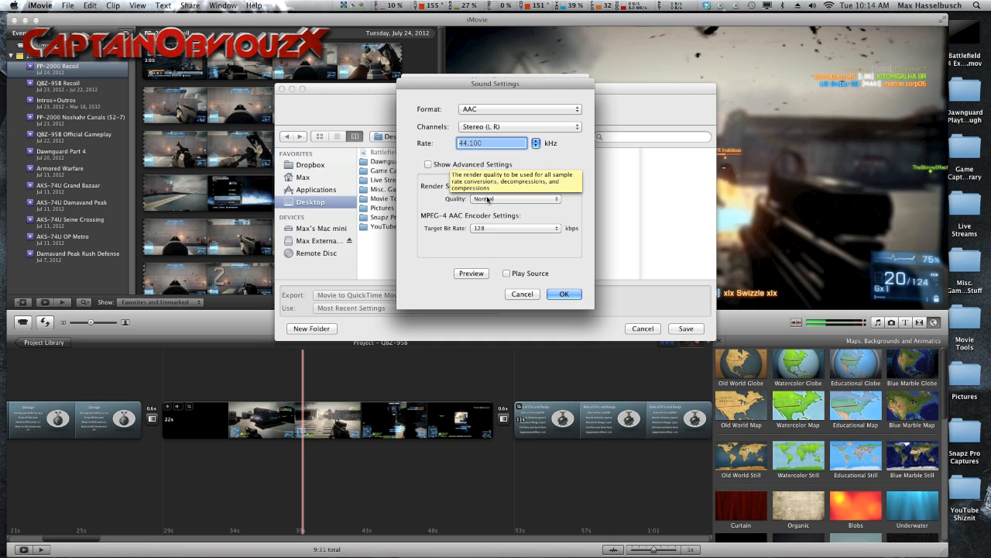
left_click(487, 199)
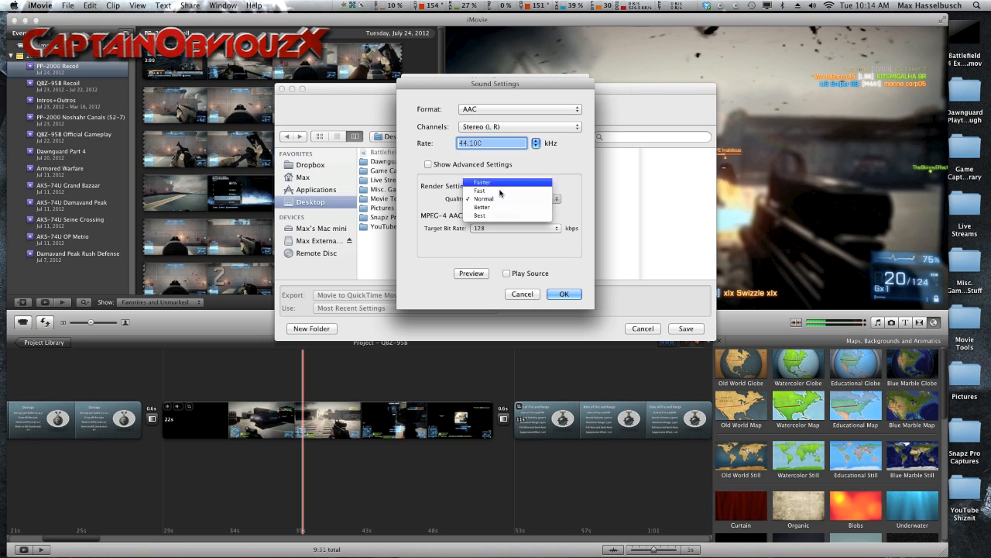
left_click(494, 199)
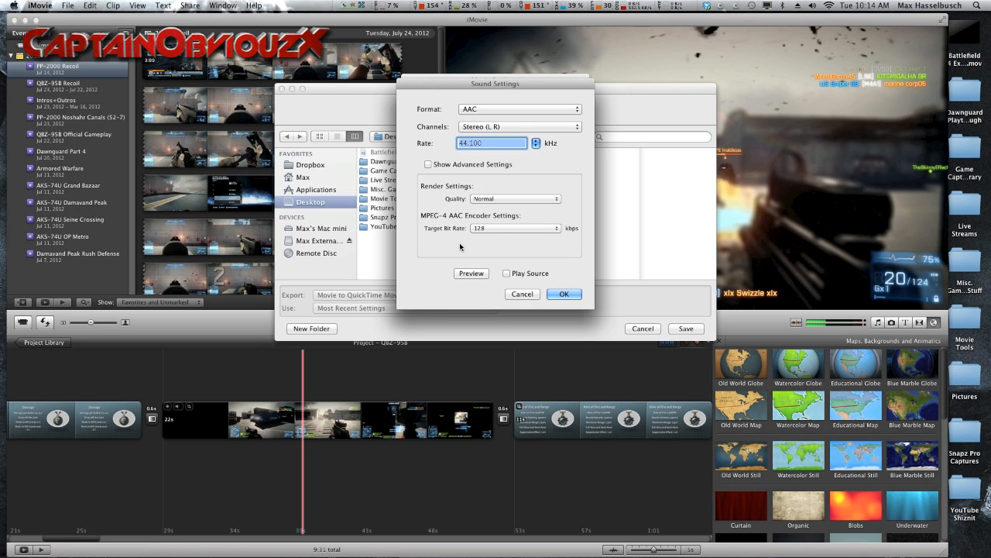
left_click(566, 295)
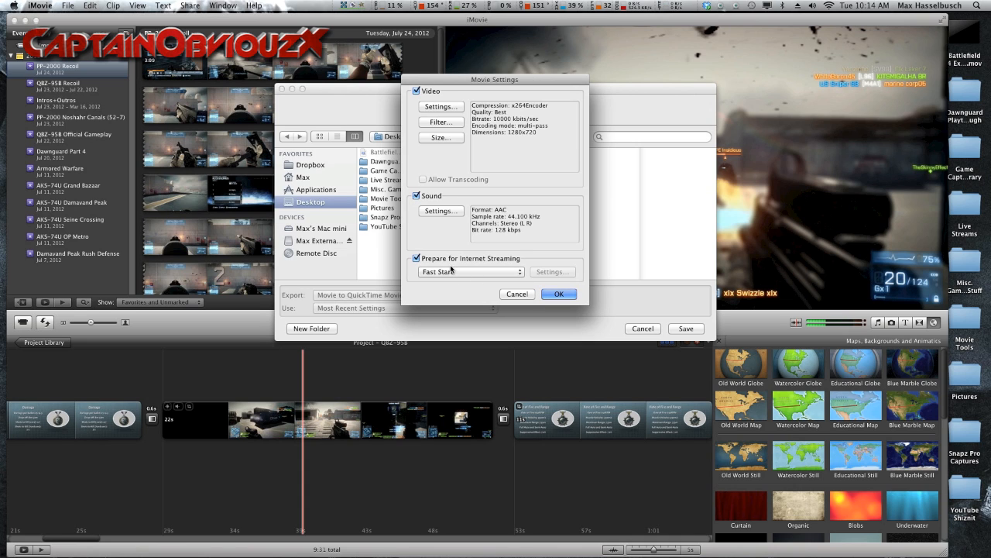
Step: Accept the movie settings, leave the export dialog for QBZ-95B.mov, and reposition the iMovie window
left_click(552, 296)
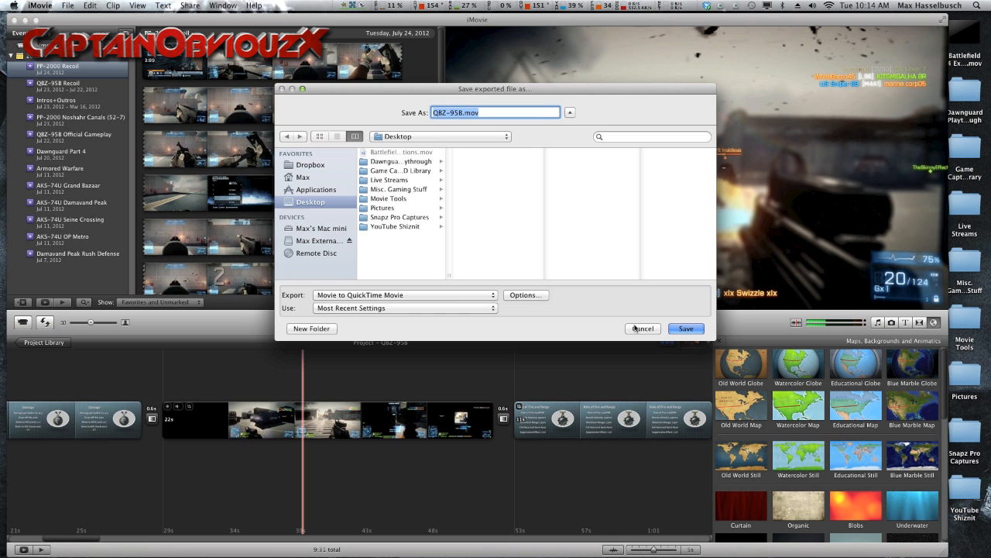
left_click(687, 328)
left_click_drag(461, 14, 477, 3)
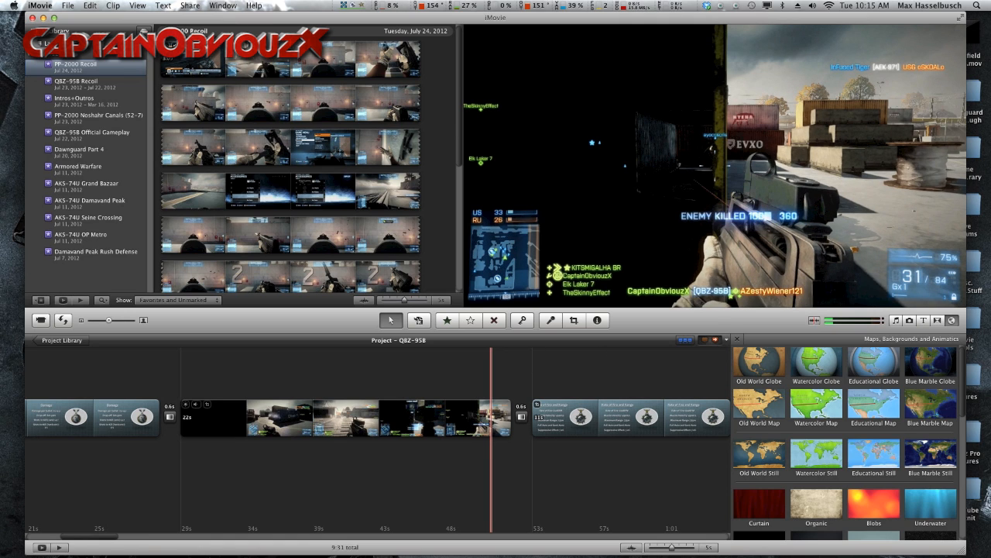
Step: Switch to PowerPoint and look through the QBZ-95B Weapon Guide slides from How To Unlock to Recommended Class
key("super+Tab")
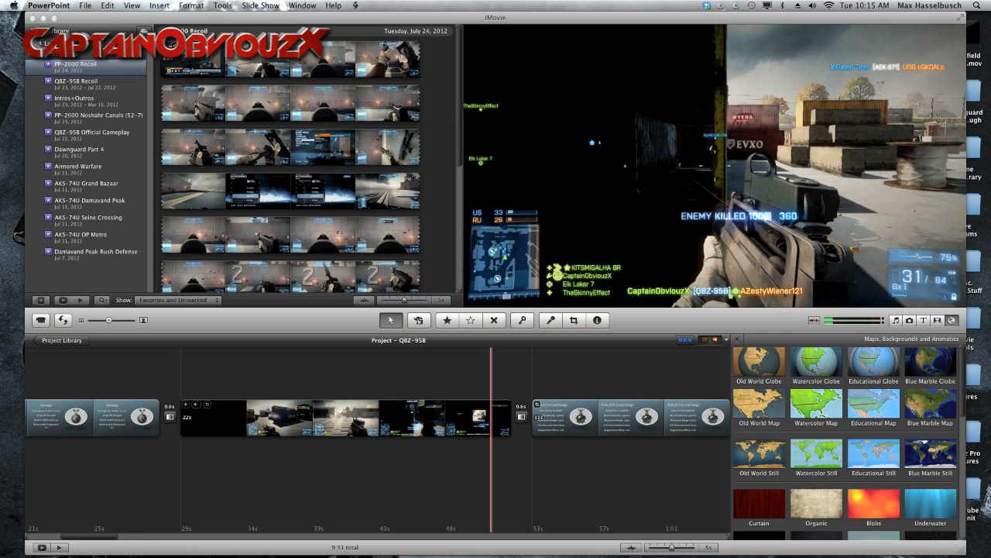
left_click_drag(990, 8, 531, 22)
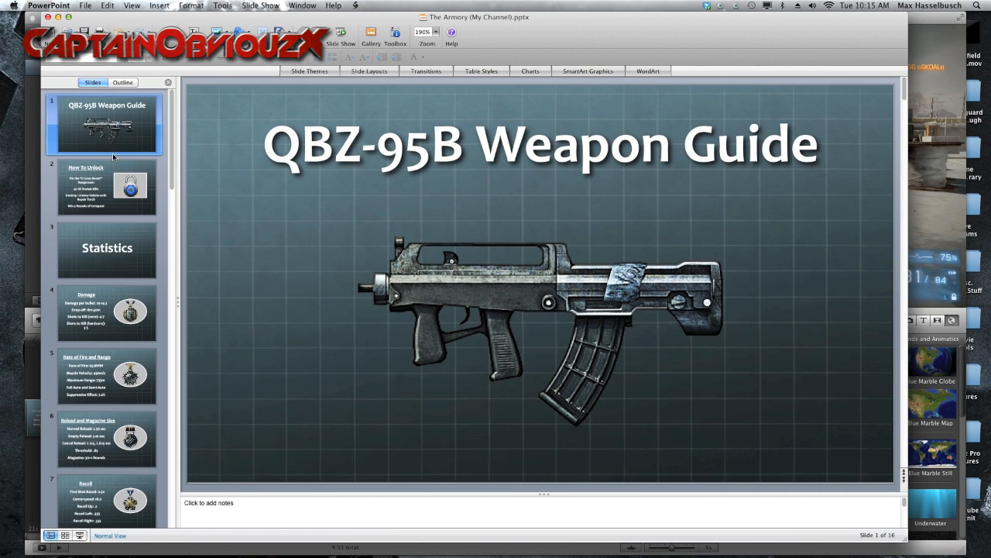
left_click(121, 209)
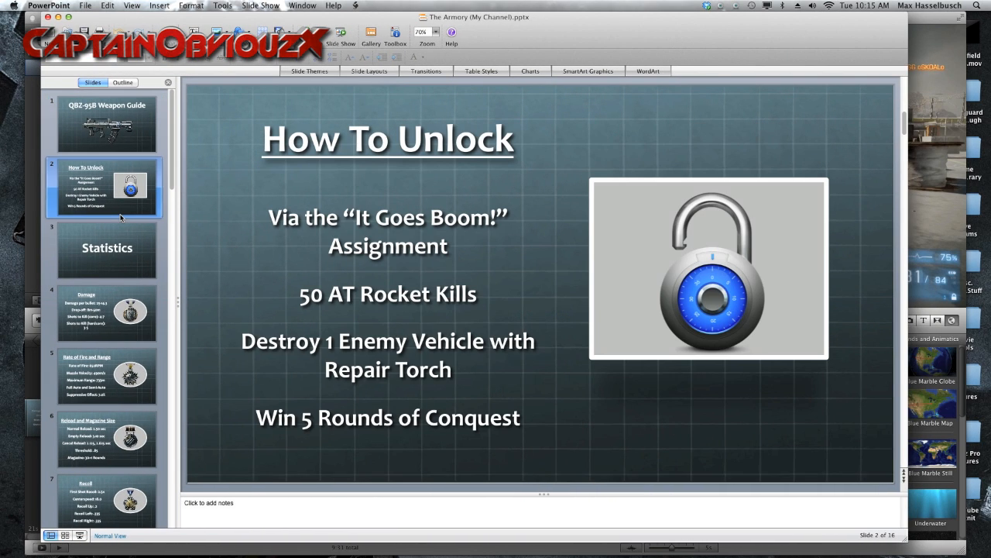
key("Down")
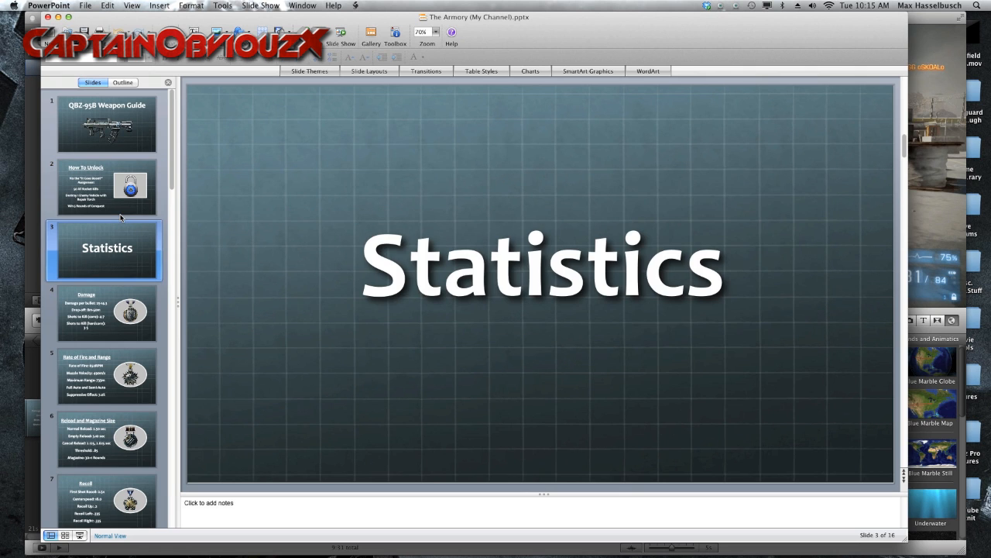
key("Down")
key("Down")
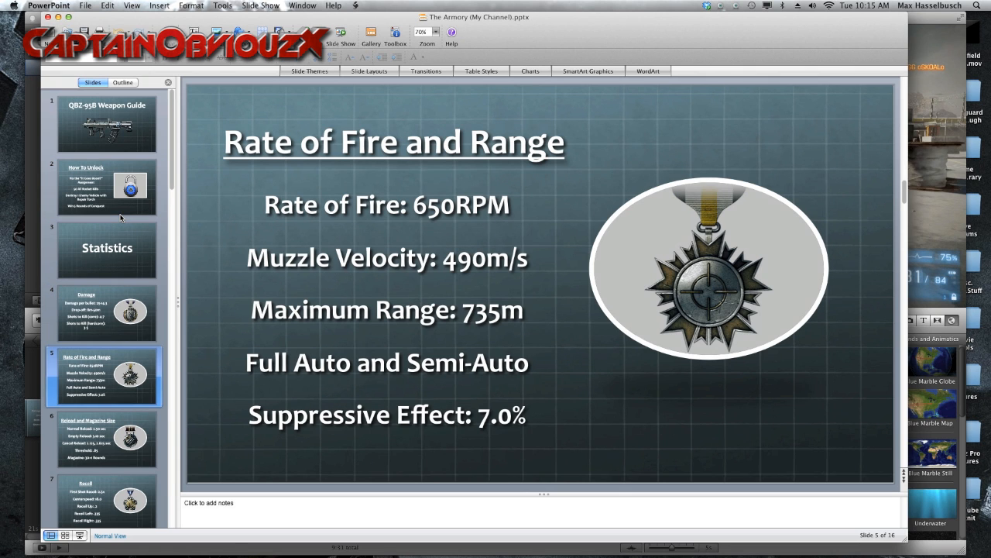
key("Down")
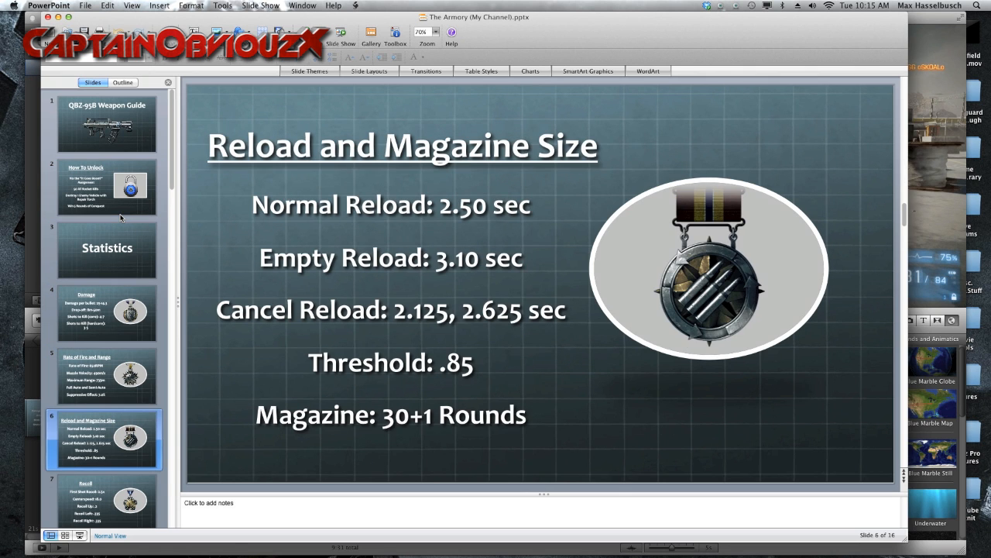
key("Down")
key("Down")
key("Down")
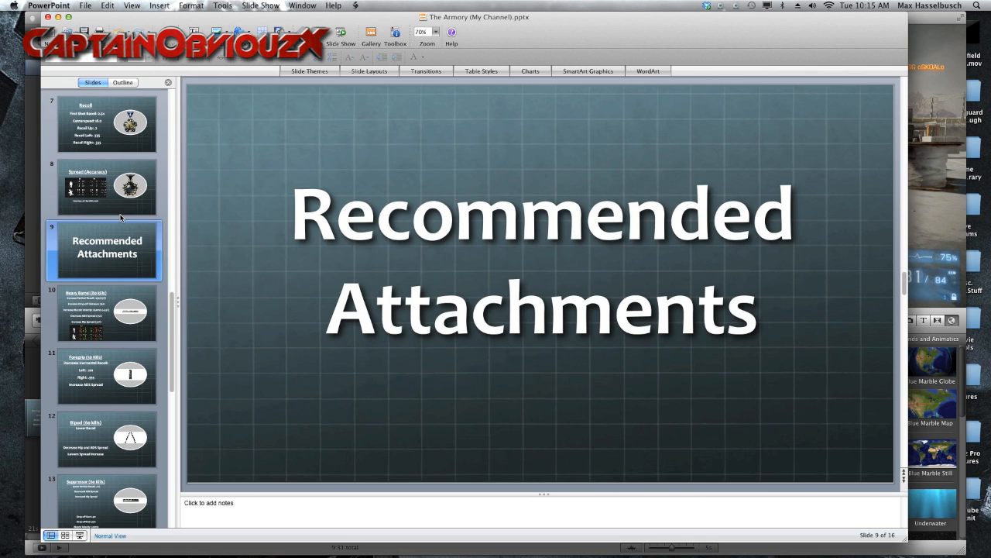
key("Down")
key("Down")
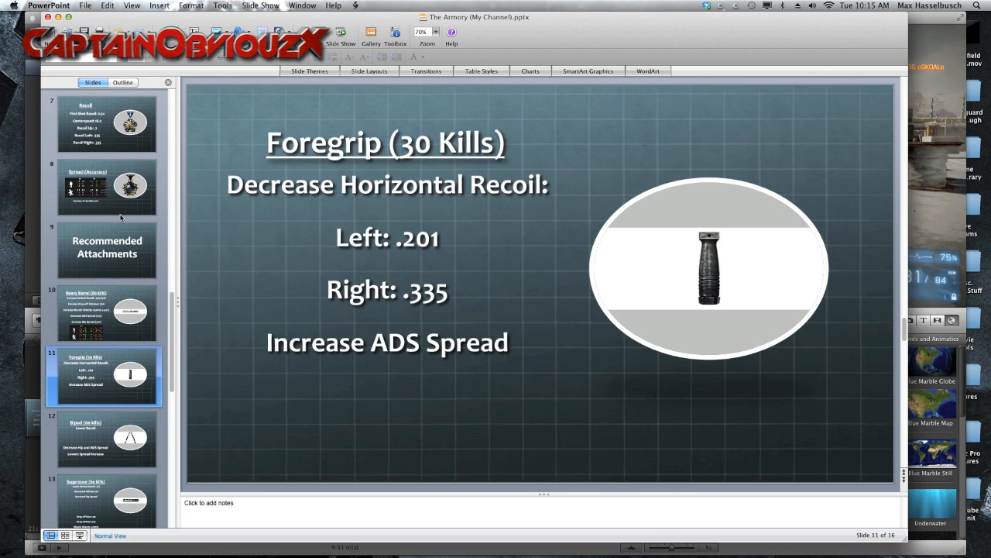
key("Down")
key("Down")
key("Down")
key("Down")
key("Down")
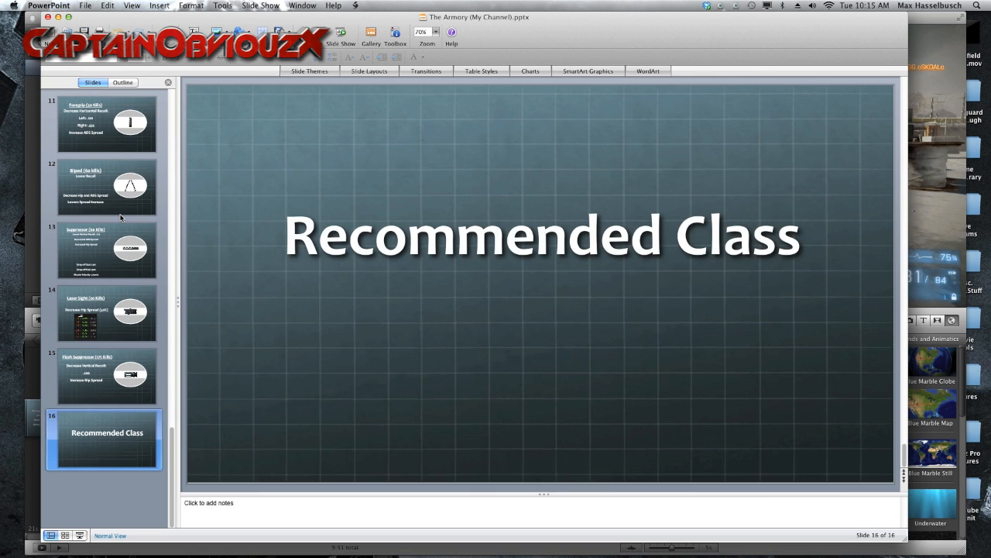
Step: Go back to the Suppressor slide, and return to iMovie to view the iPhoto photos with the guide slides
key("Up")
key("Up")
key("Up")
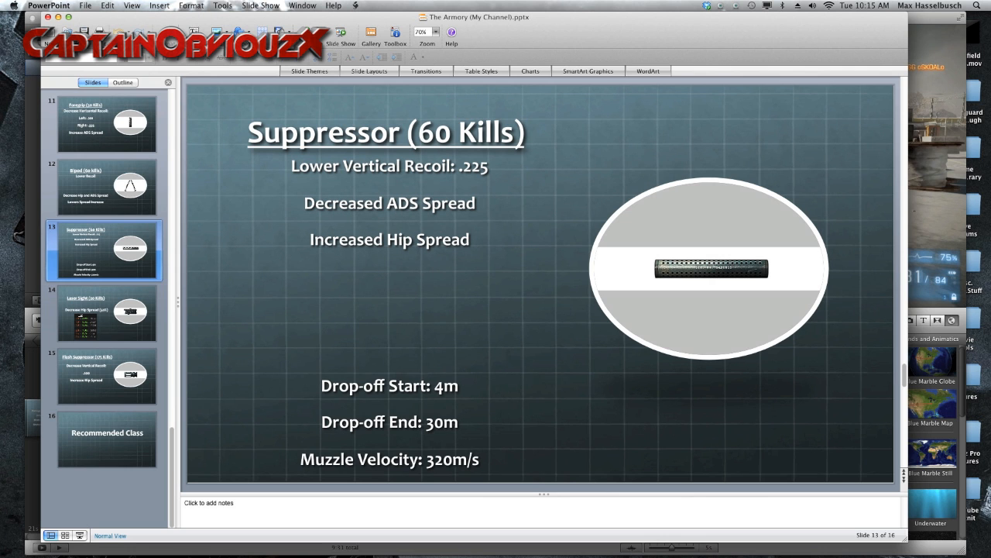
left_click_drag(0, 24, 358, 97)
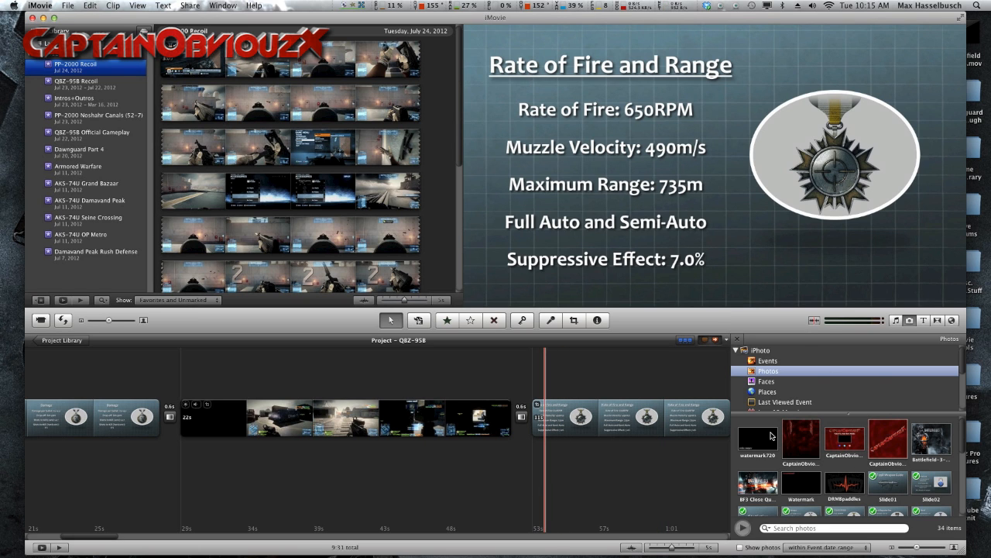
Step: Switch to Chrome and view YouTube's video upload page and its file selection, without choosing a file
left_click(243, 541)
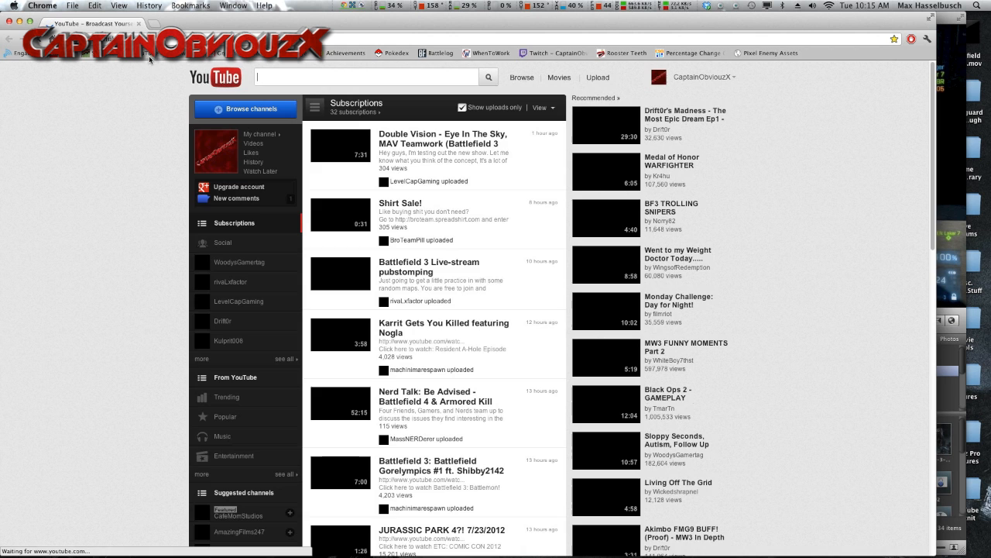
left_click(598, 77)
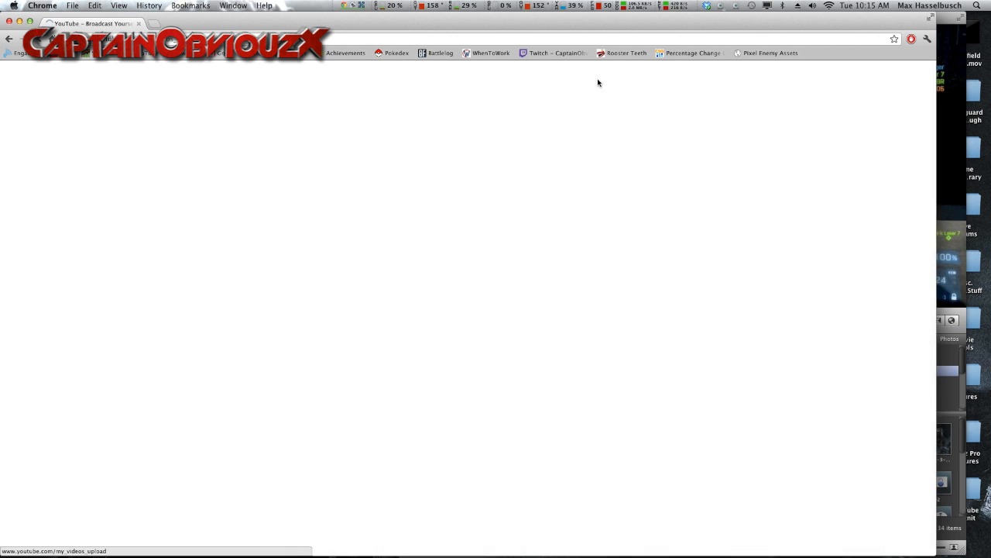
left_click(302, 297)
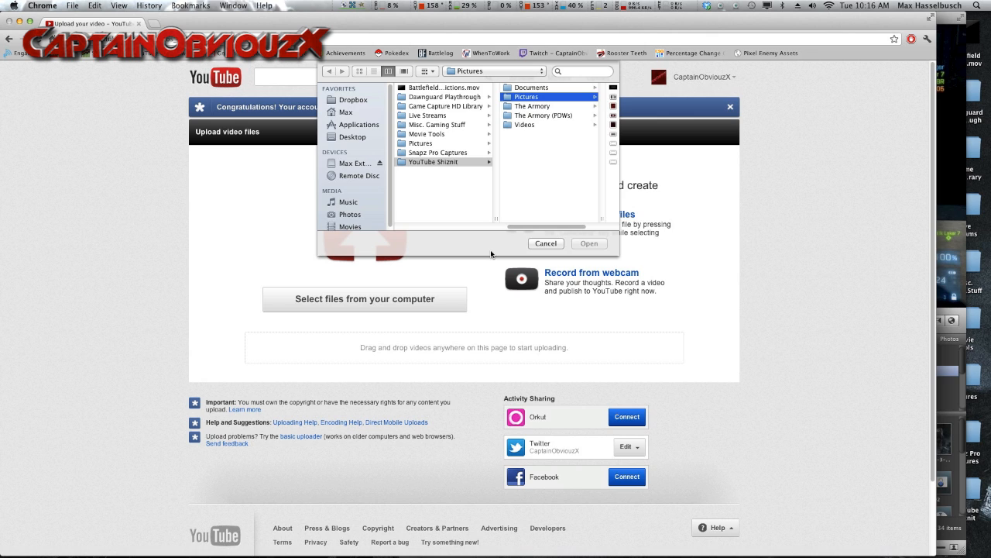
left_click(545, 244)
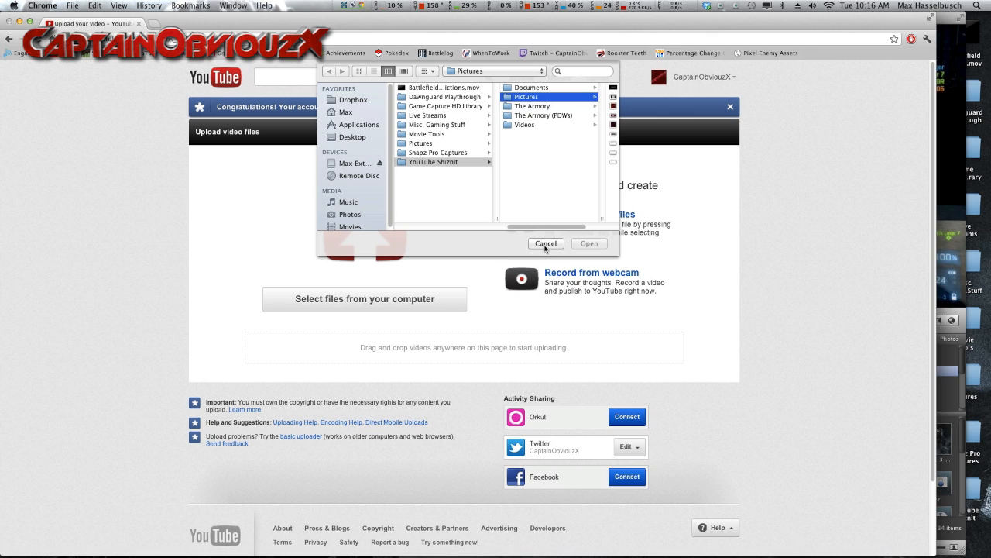
Step: Return to iMovie, view the QBZ-95B Official Gameplay event, and play footage from the PP-2000 Noshahr Canals (52-7) event
left_click(43, 5)
left_click(76, 153)
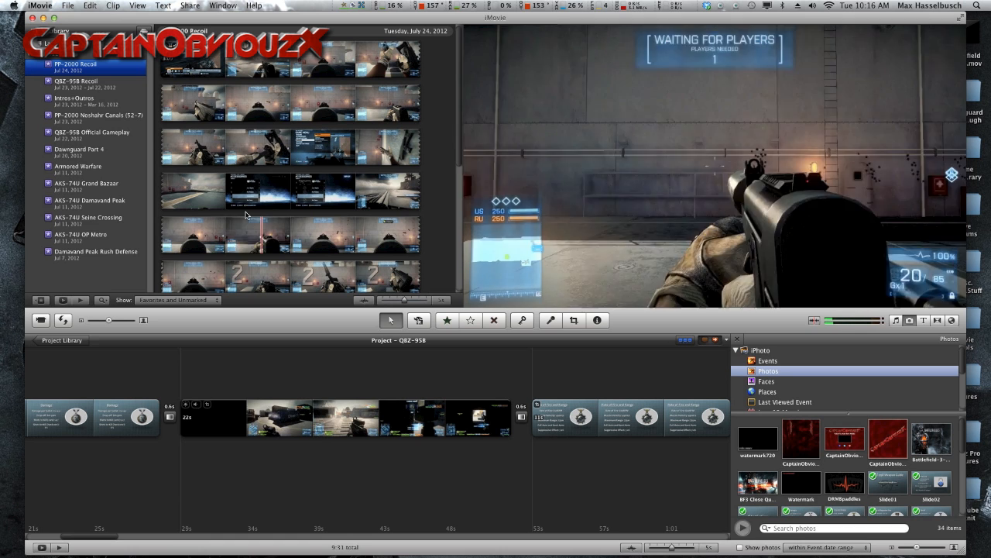
left_click(103, 138)
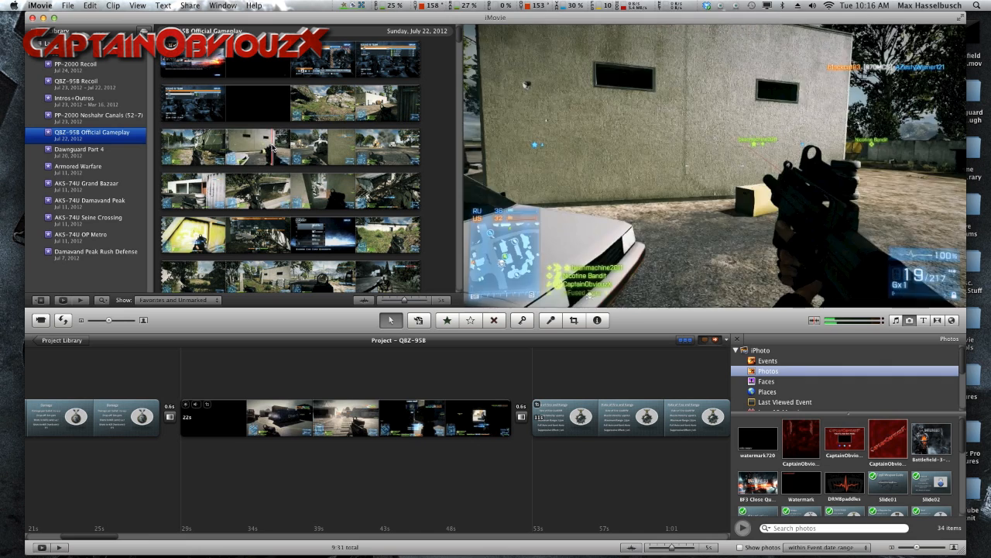
left_click(110, 114)
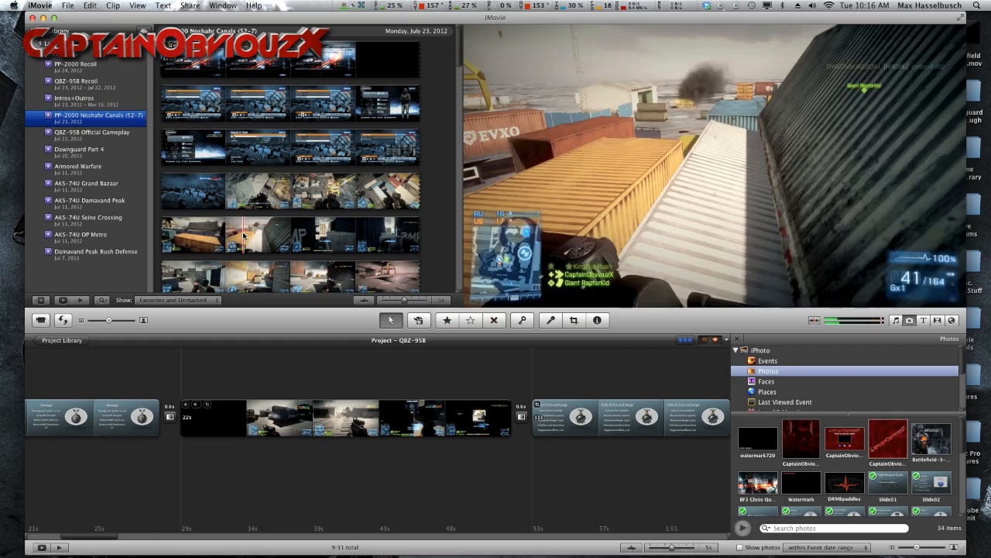
key("space")
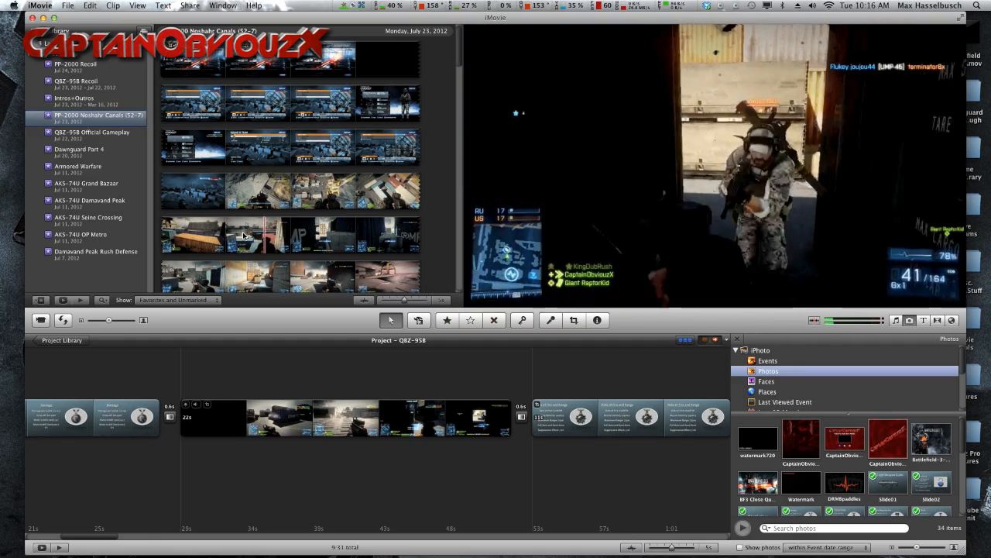